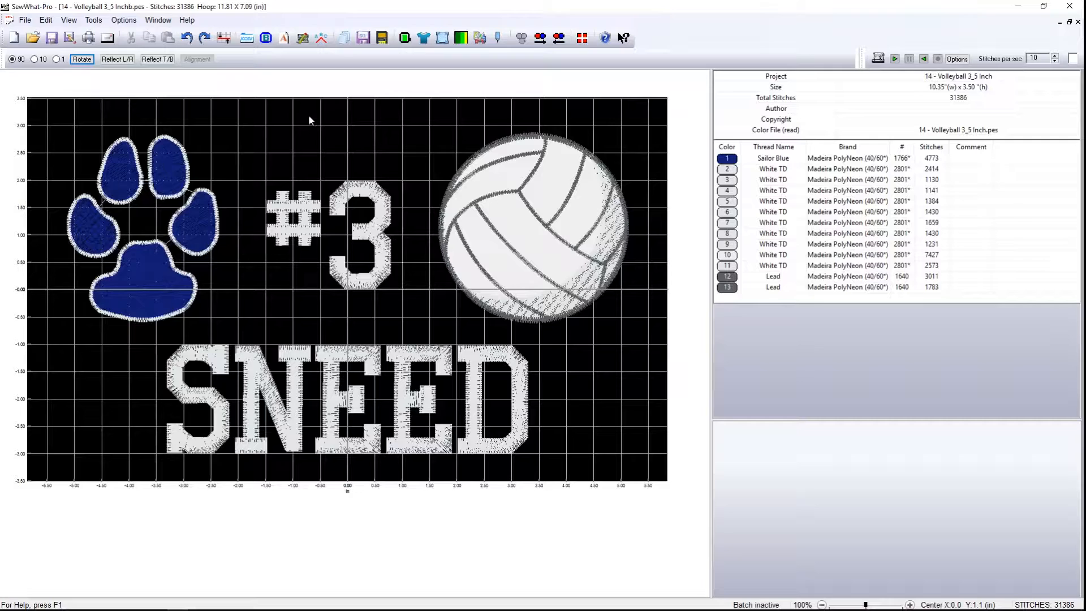
Hide the grid lines and change the fabric color to dark maroon.
{"action": "left_click", "coordinate": [68, 20]}
{"action": "left_click", "coordinate": [78, 87]}
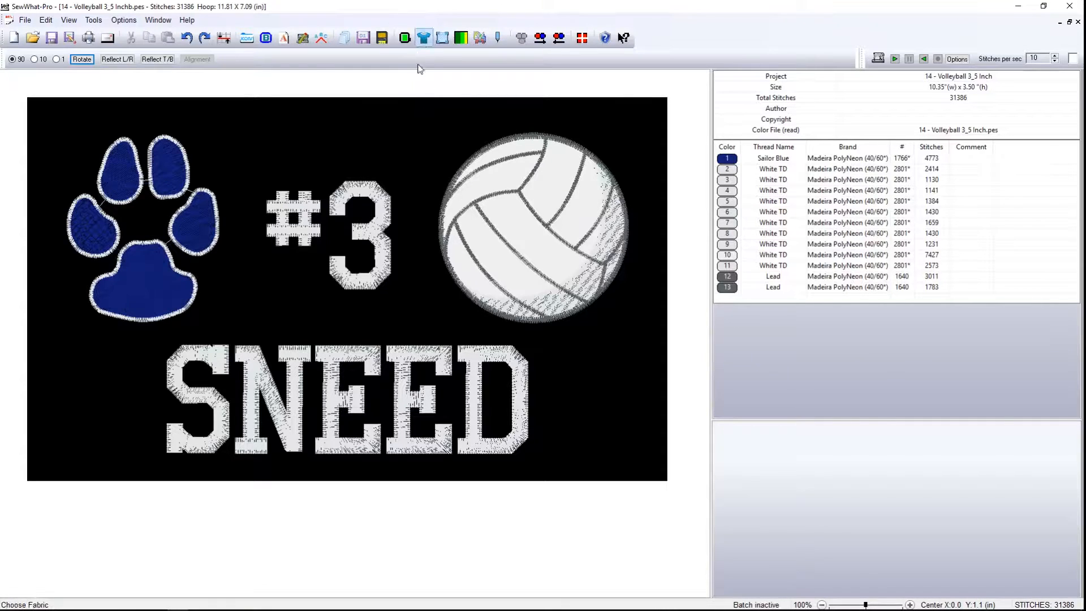
{"action": "left_click", "coordinate": [423, 37]}
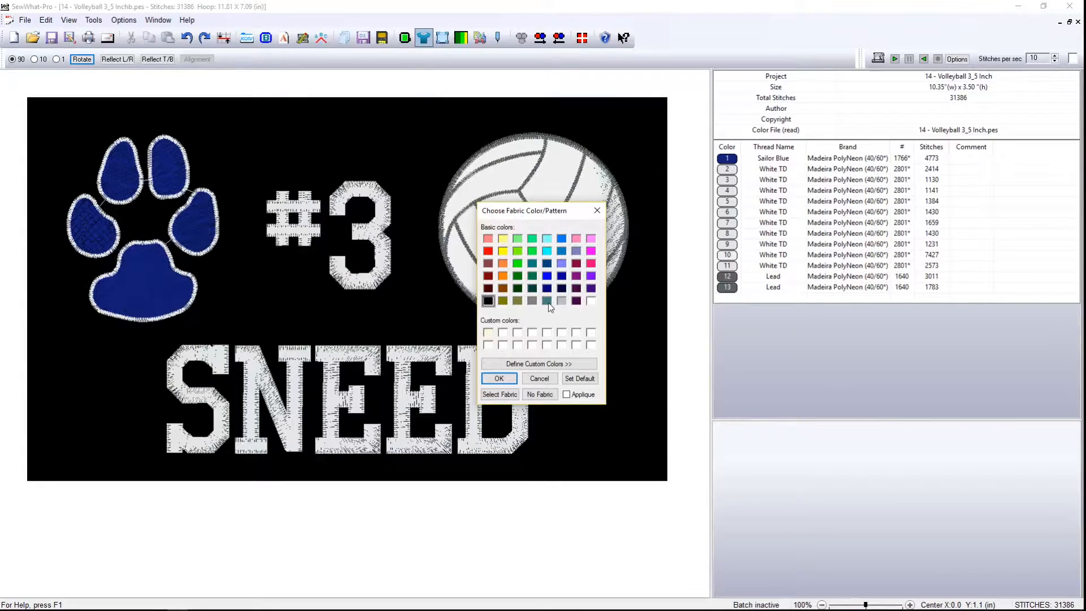
{"action": "left_click", "coordinate": [488, 288]}
{"action": "left_click", "coordinate": [490, 380]}
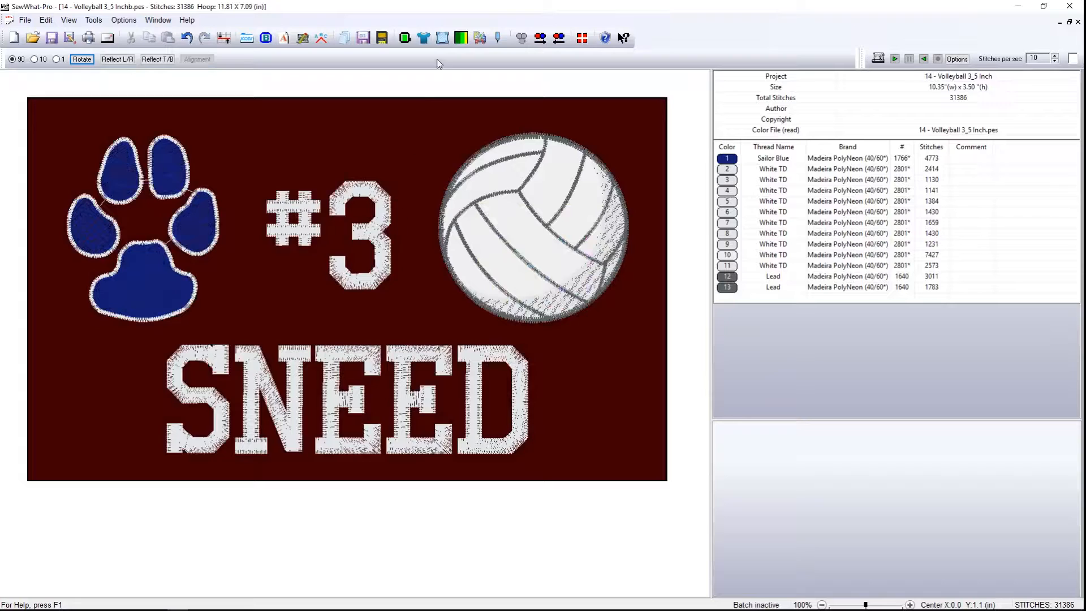
Set the fabric color back to black and show the grid lines again.
{"action": "left_click", "coordinate": [424, 38]}
{"action": "left_click", "coordinate": [488, 301]}
{"action": "left_click", "coordinate": [498, 378]}
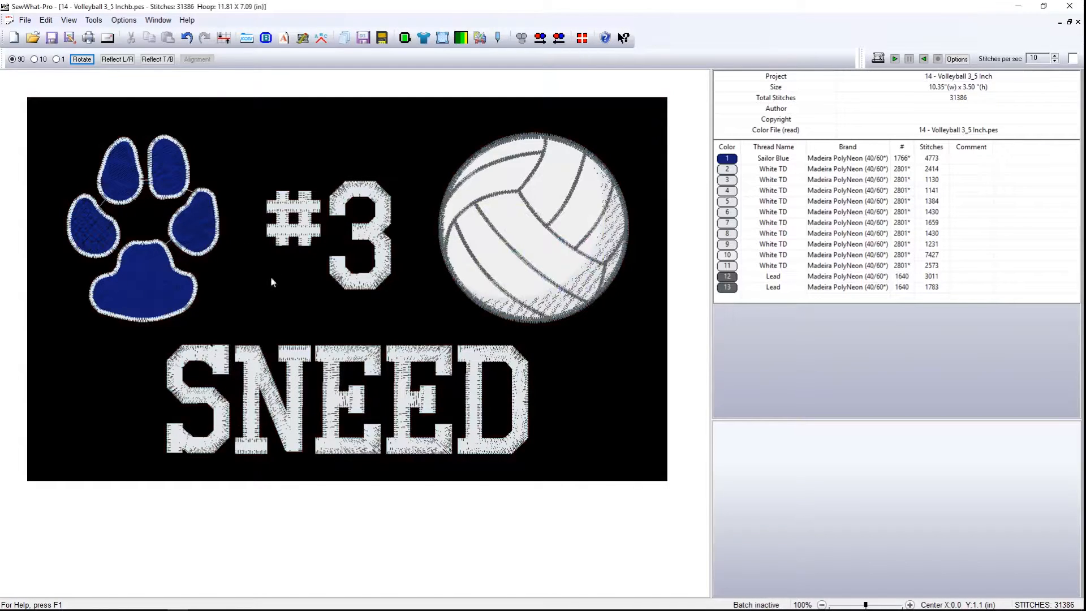
{"action": "left_click", "coordinate": [68, 20]}
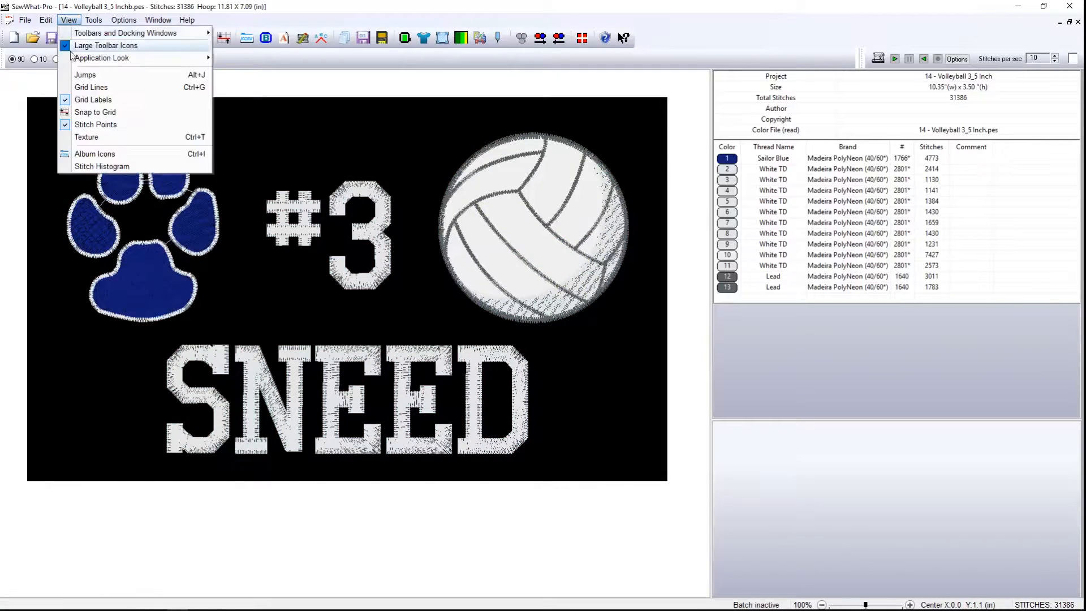
{"action": "left_click", "coordinate": [96, 87]}
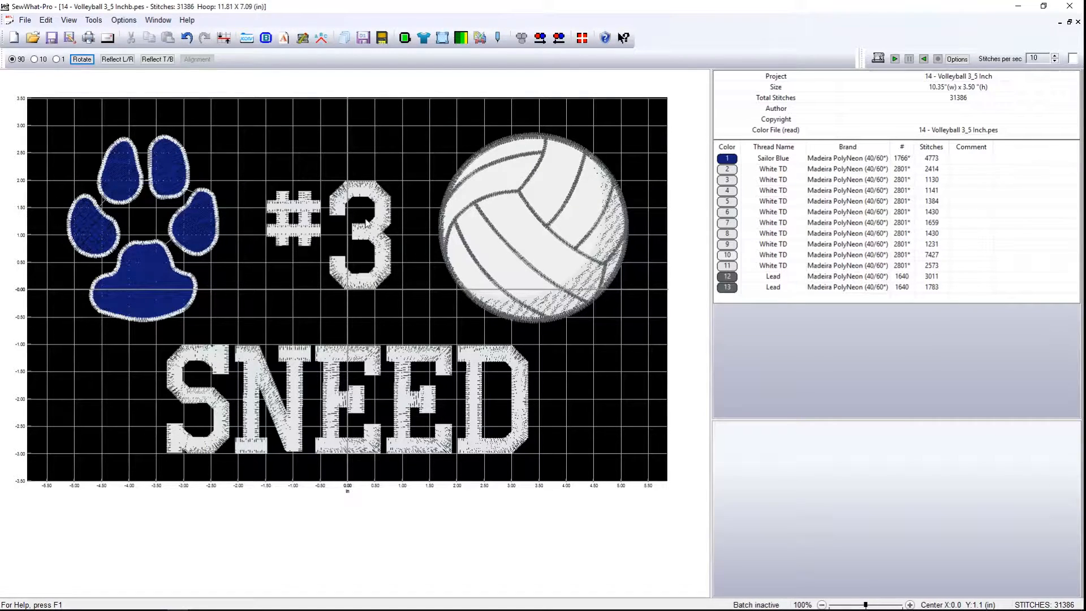
Isolate the design's threads one by one through thread 13 to examine what each stitches, ending with the whole design selected.
{"action": "left_click", "coordinate": [734, 162]}
{"action": "left_click", "coordinate": [733, 169]}
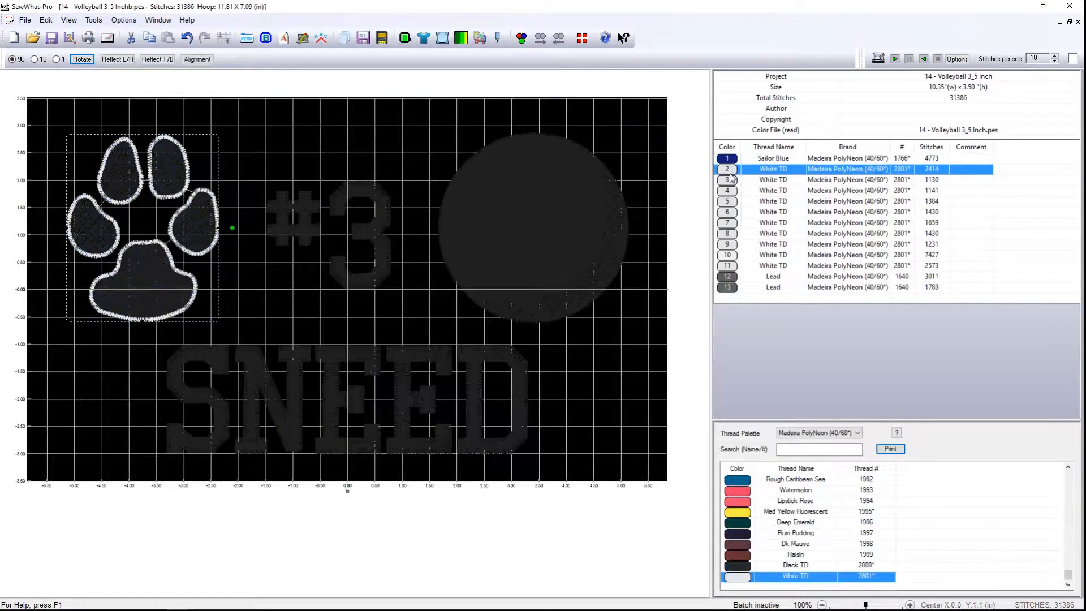
{"action": "left_click", "coordinate": [730, 180]}
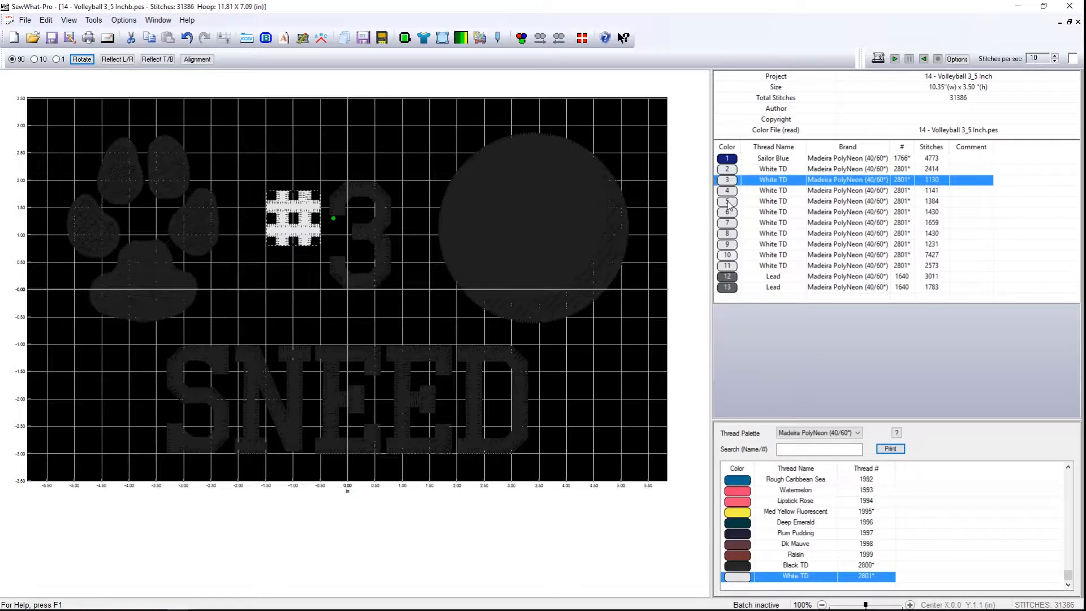
{"action": "left_click", "coordinate": [727, 193]}
{"action": "left_click", "coordinate": [727, 204]}
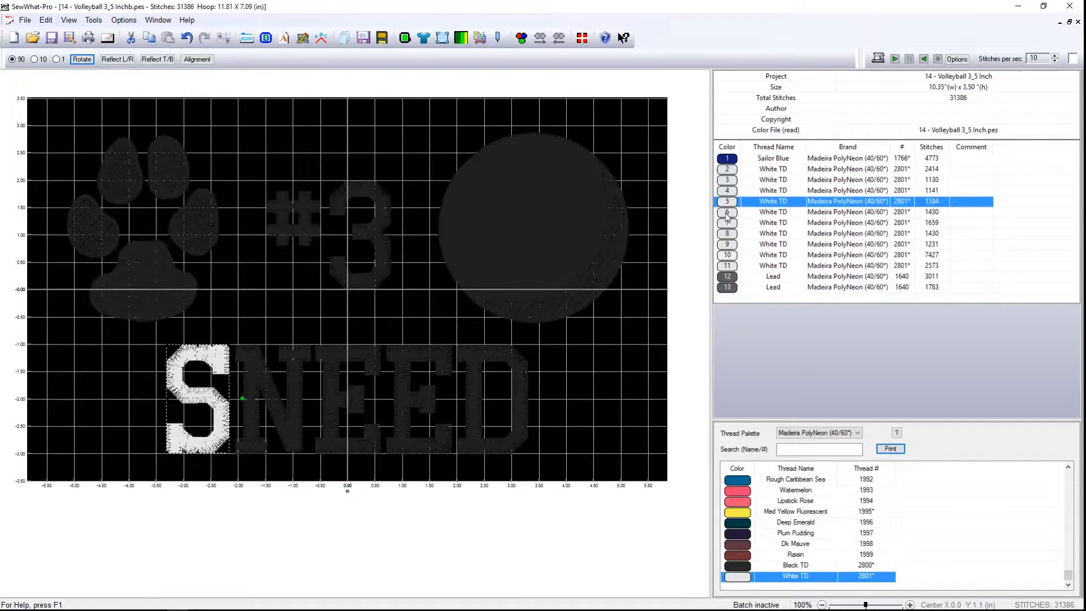
{"action": "left_click", "coordinate": [728, 212]}
{"action": "left_click", "coordinate": [728, 223]}
{"action": "left_click", "coordinate": [727, 234]}
{"action": "left_click", "coordinate": [727, 245]}
{"action": "left_click", "coordinate": [726, 255]}
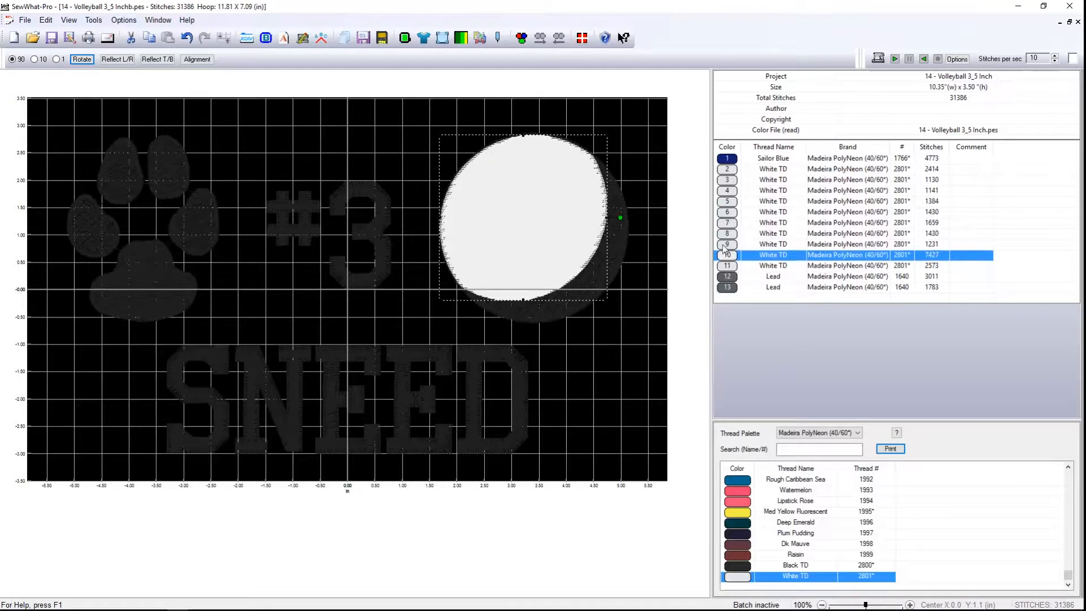
{"action": "left_click", "coordinate": [726, 266]}
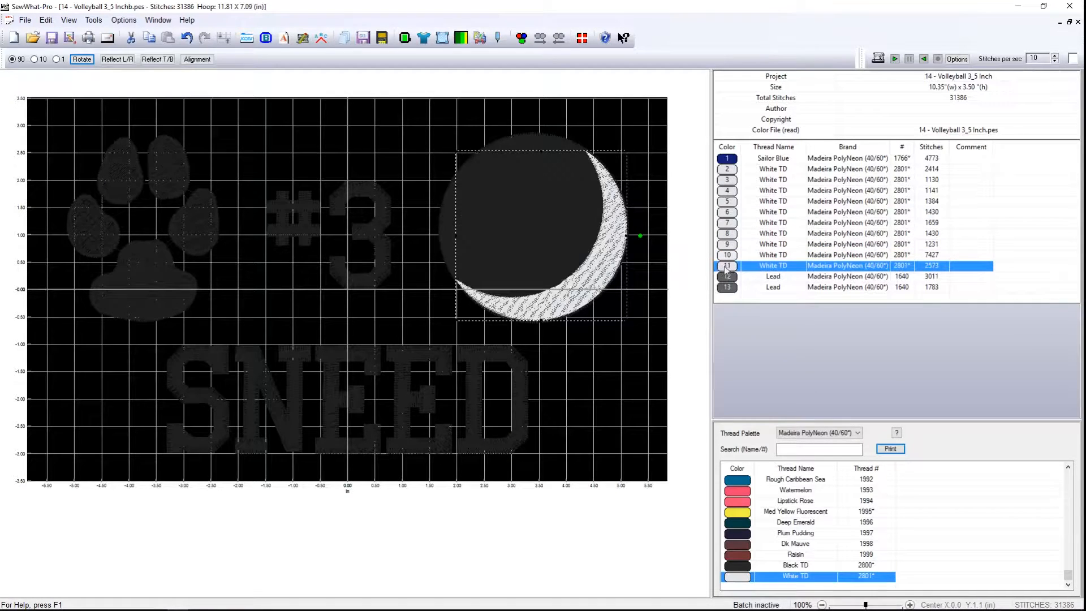
{"action": "left_click", "coordinate": [727, 277]}
{"action": "left_click", "coordinate": [727, 288]}
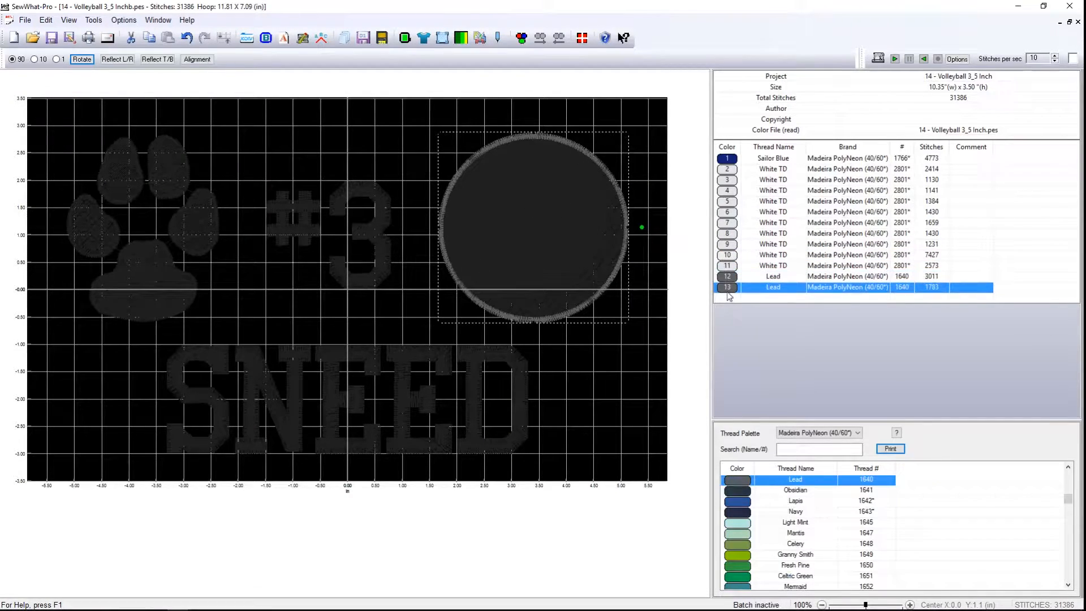
{"action": "left_click", "coordinate": [616, 347]}
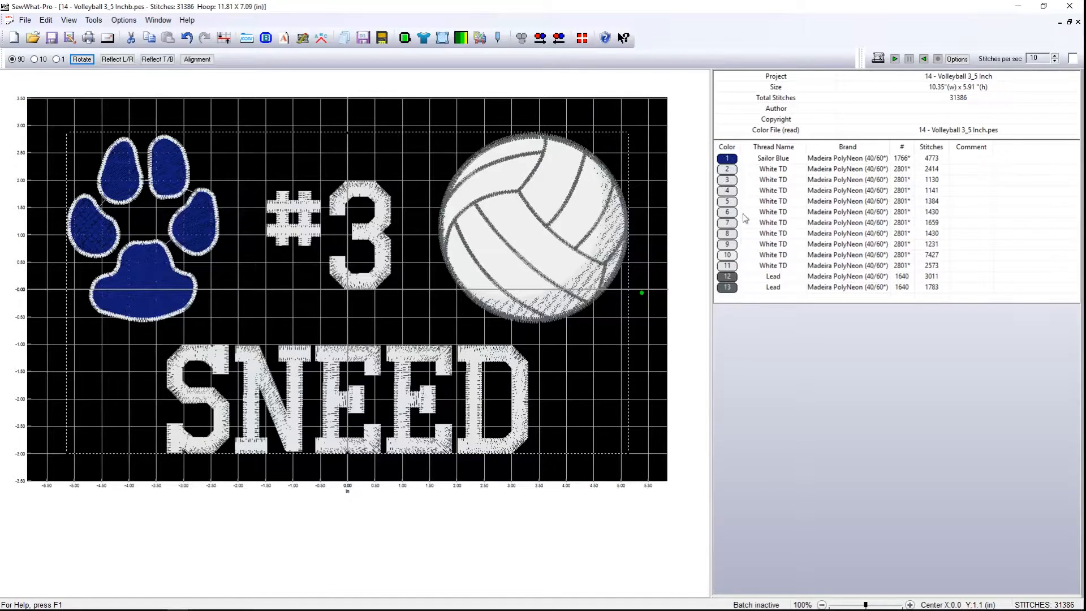
Isolate threads 1 to 9 in order to check the stitching sequence of the paw, the number and the name letters.
{"action": "left_click", "coordinate": [728, 161]}
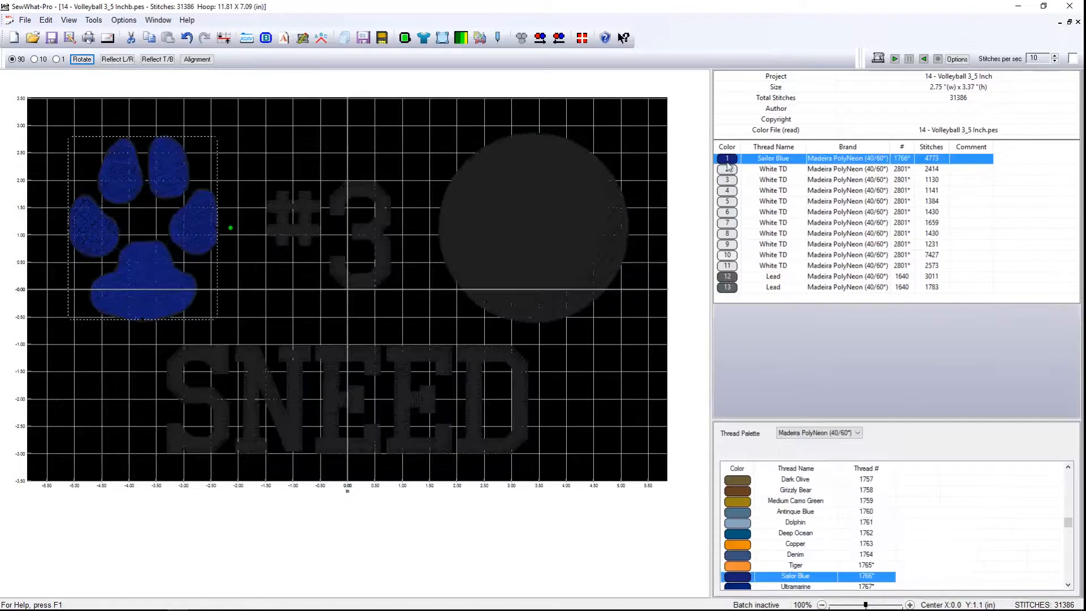
{"action": "left_click", "coordinate": [728, 169]}
{"action": "left_click", "coordinate": [728, 179]}
{"action": "left_click", "coordinate": [728, 191]}
{"action": "left_click", "coordinate": [728, 201]}
{"action": "left_click", "coordinate": [728, 212]}
{"action": "left_click", "coordinate": [727, 223]}
{"action": "left_click", "coordinate": [727, 233]}
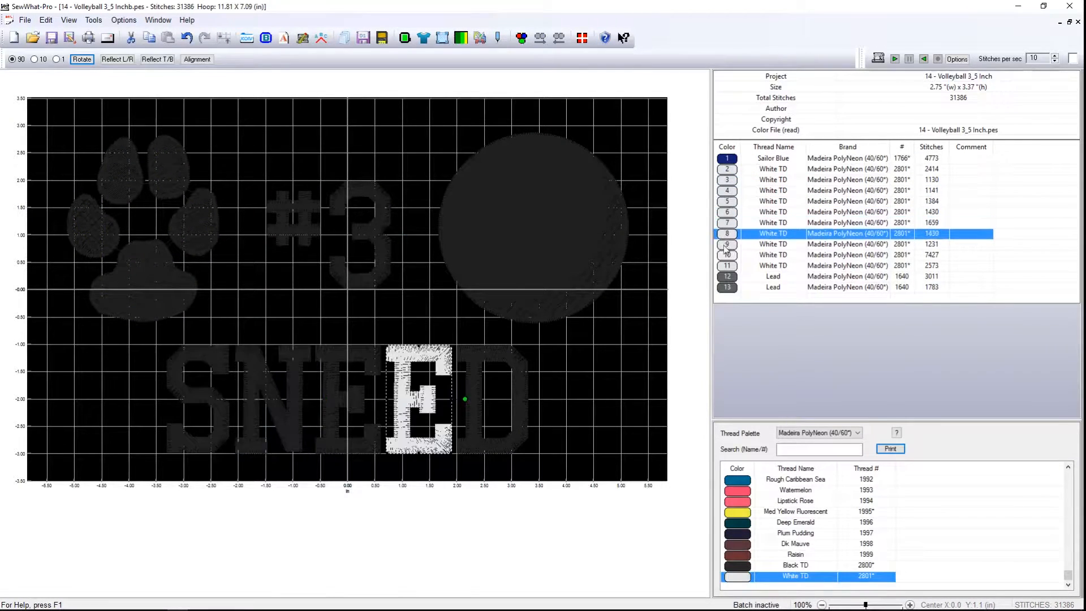
{"action": "left_click", "coordinate": [727, 245]}
Review threads 2 to 13 in order, from the white paw outline to the volleyball's outer ring.
{"action": "left_click", "coordinate": [727, 173]}
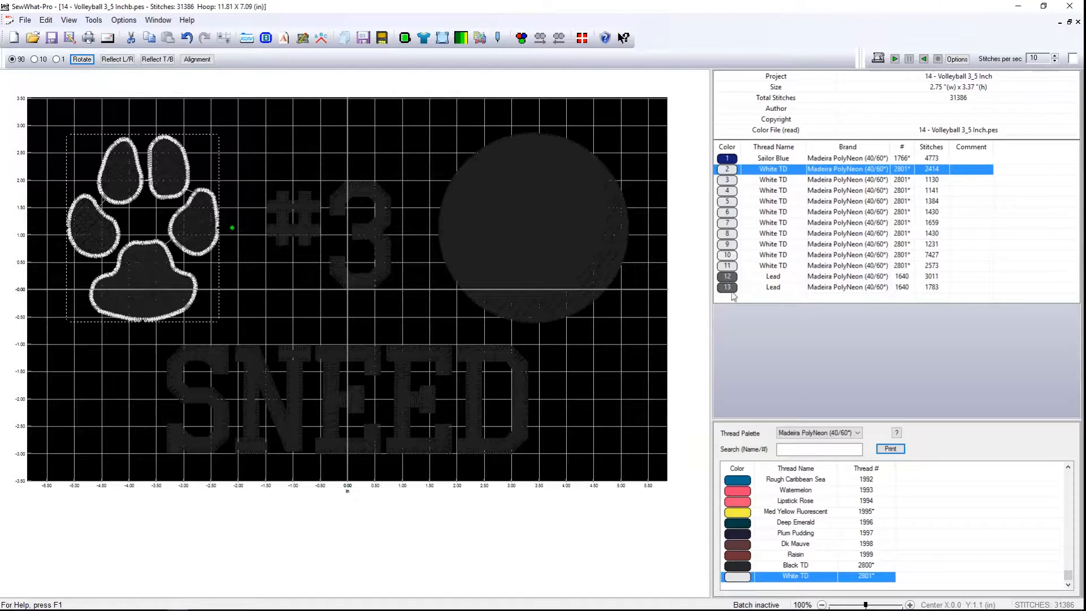
{"action": "left_click", "coordinate": [727, 181]}
{"action": "left_click", "coordinate": [727, 192]}
{"action": "left_click", "coordinate": [727, 202]}
{"action": "left_click", "coordinate": [727, 212]}
{"action": "left_click", "coordinate": [727, 224]}
{"action": "left_click", "coordinate": [727, 234]}
{"action": "left_click", "coordinate": [727, 245]}
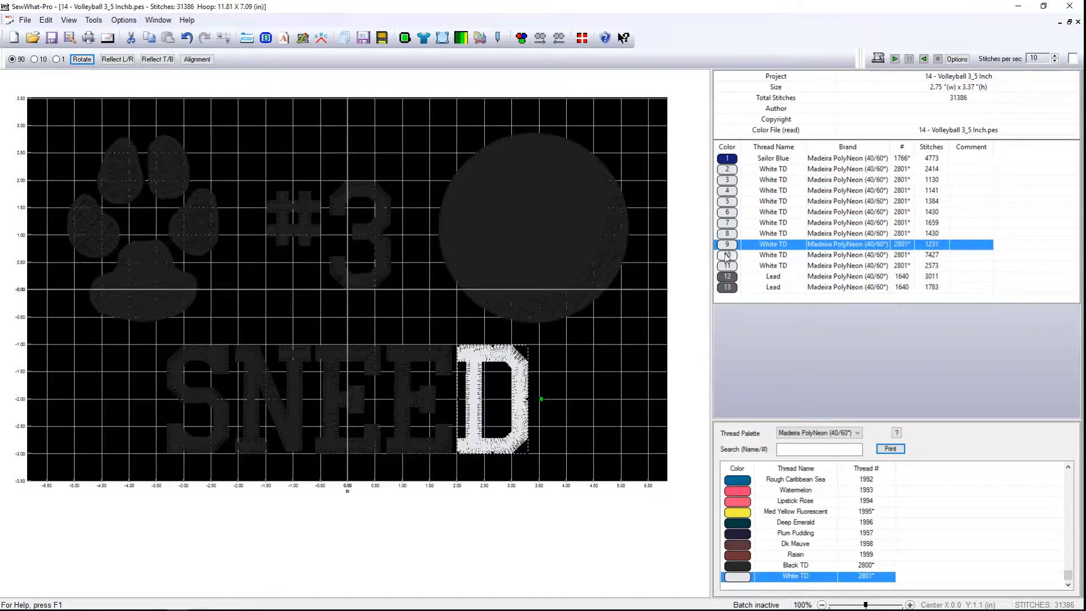
{"action": "left_click", "coordinate": [724, 254]}
{"action": "left_click", "coordinate": [725, 264]}
{"action": "left_click", "coordinate": [726, 276]}
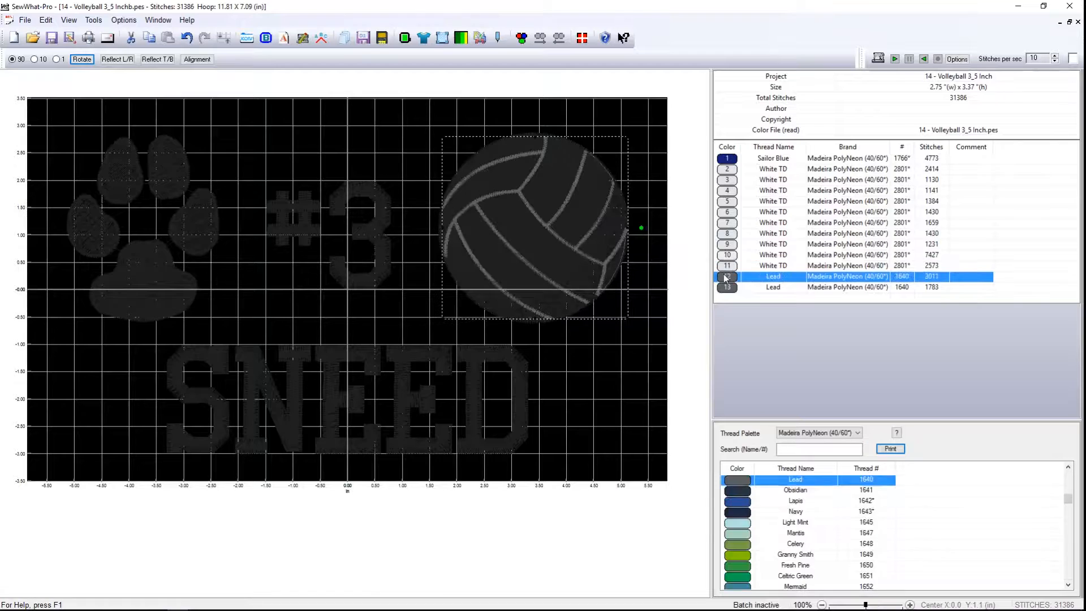
{"action": "left_click", "coordinate": [726, 288]}
Compare individual threads of the volleyball, paw outline, number and last name letters, finishing on the digit 3.
{"action": "left_click", "coordinate": [724, 276]}
{"action": "left_click", "coordinate": [726, 191]}
{"action": "left_click", "coordinate": [727, 184]}
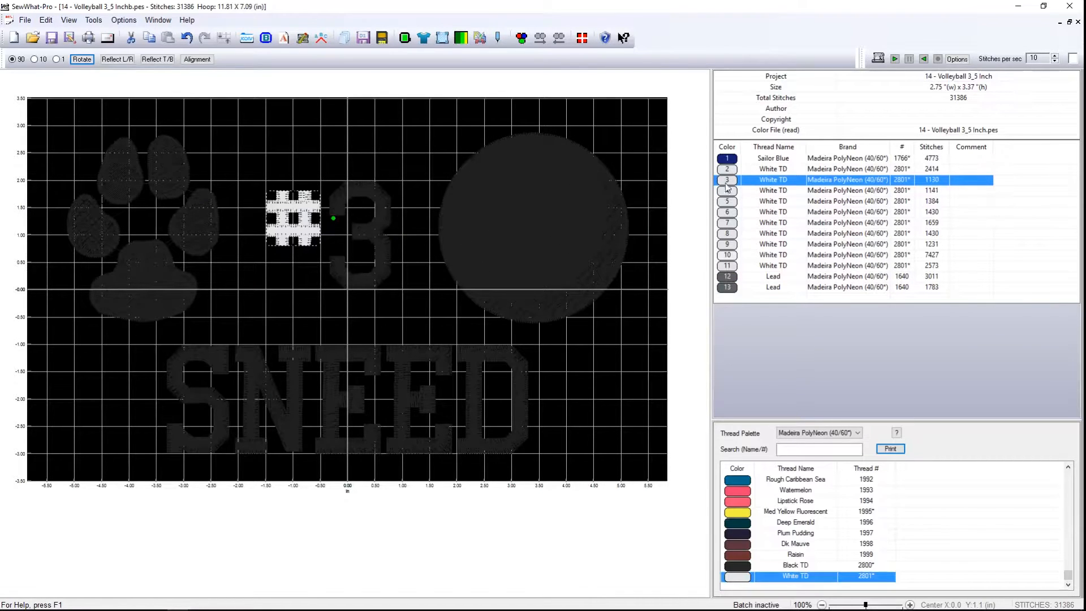
{"action": "left_click", "coordinate": [725, 167]}
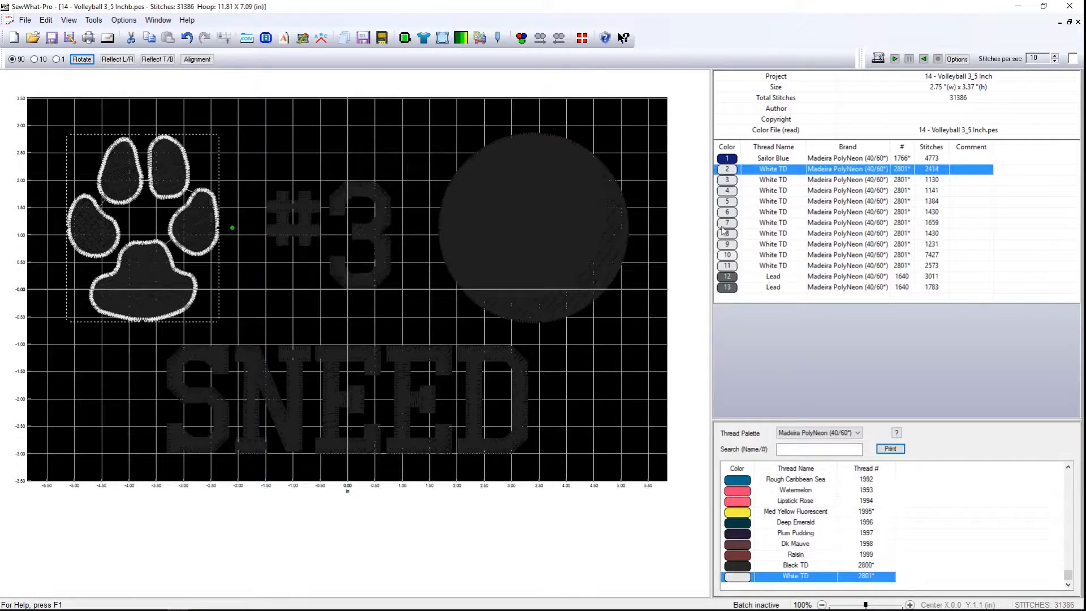
{"action": "left_click", "coordinate": [726, 266]}
{"action": "left_click", "coordinate": [725, 255]}
{"action": "left_click", "coordinate": [726, 243]}
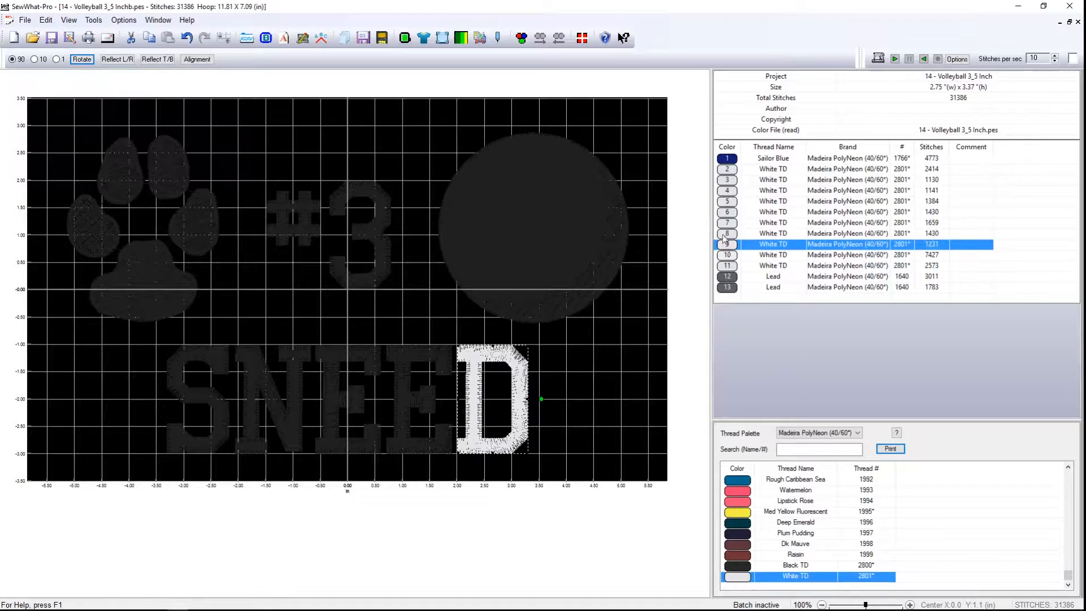
{"action": "left_click", "coordinate": [727, 234]}
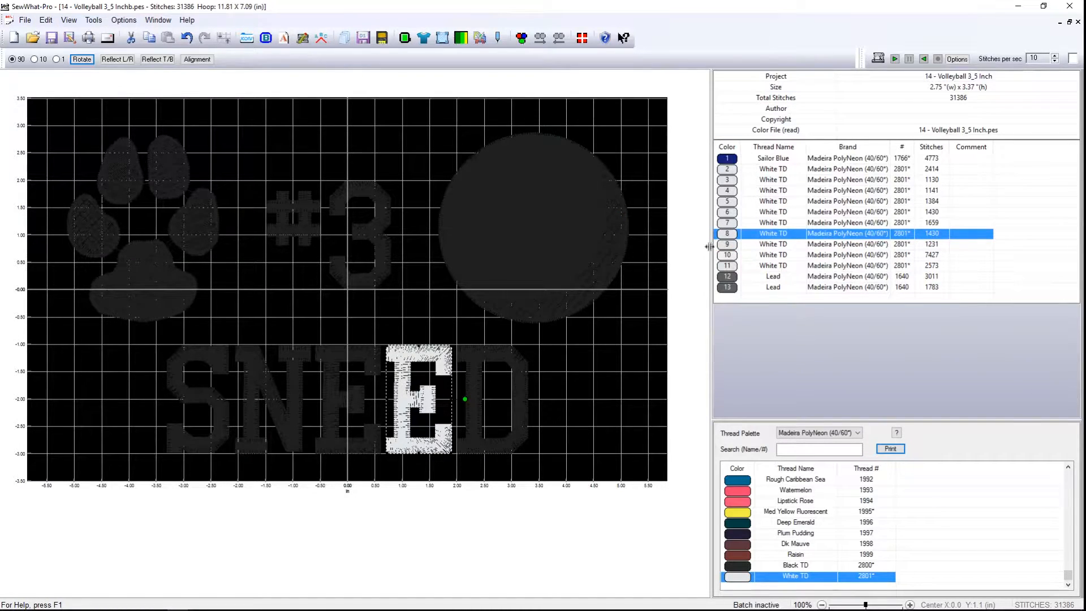
{"action": "left_click", "coordinate": [728, 192]}
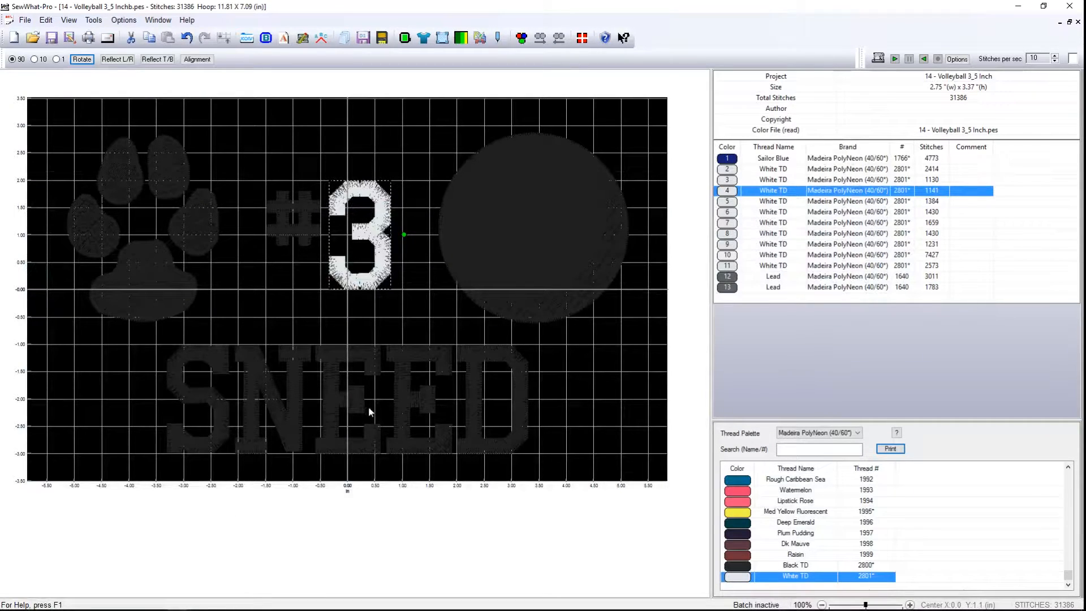
Delete the five white threads that form the name lettering below the number, one letter at a time.
{"action": "left_click", "coordinate": [728, 202]}
{"action": "right_click", "coordinate": [730, 203]}
{"action": "left_click", "coordinate": [693, 202]}
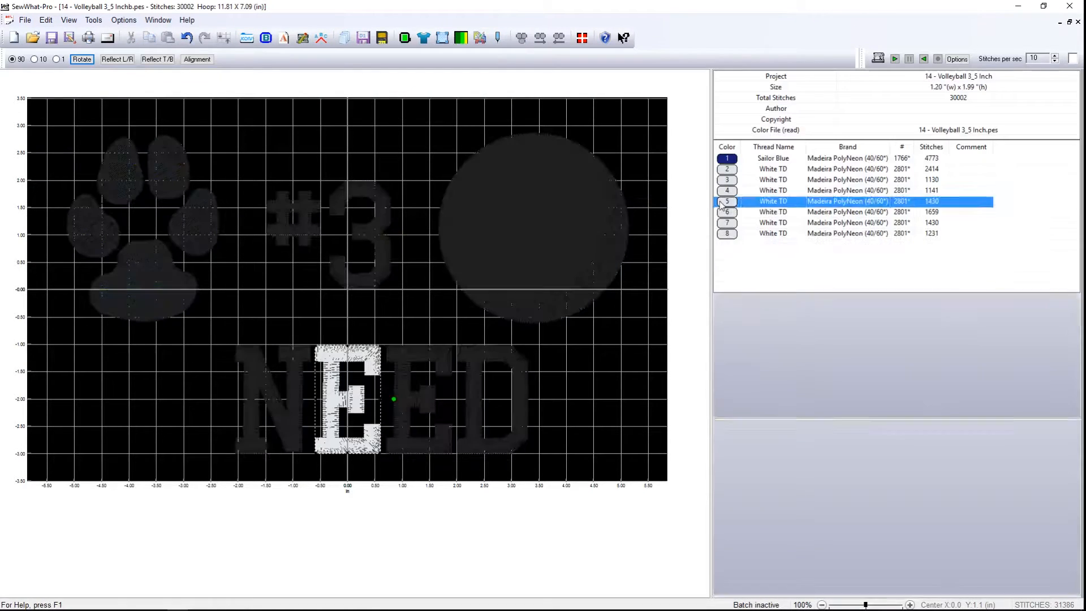
{"action": "right_click", "coordinate": [721, 204]}
{"action": "left_click", "coordinate": [695, 204]}
{"action": "left_click", "coordinate": [728, 202]}
{"action": "right_click", "coordinate": [728, 203]}
{"action": "left_click", "coordinate": [693, 203]}
{"action": "left_click", "coordinate": [727, 202]}
{"action": "right_click", "coordinate": [726, 203]}
{"action": "left_click", "coordinate": [693, 205]}
{"action": "left_click", "coordinate": [726, 202]}
{"action": "right_click", "coordinate": [722, 206]}
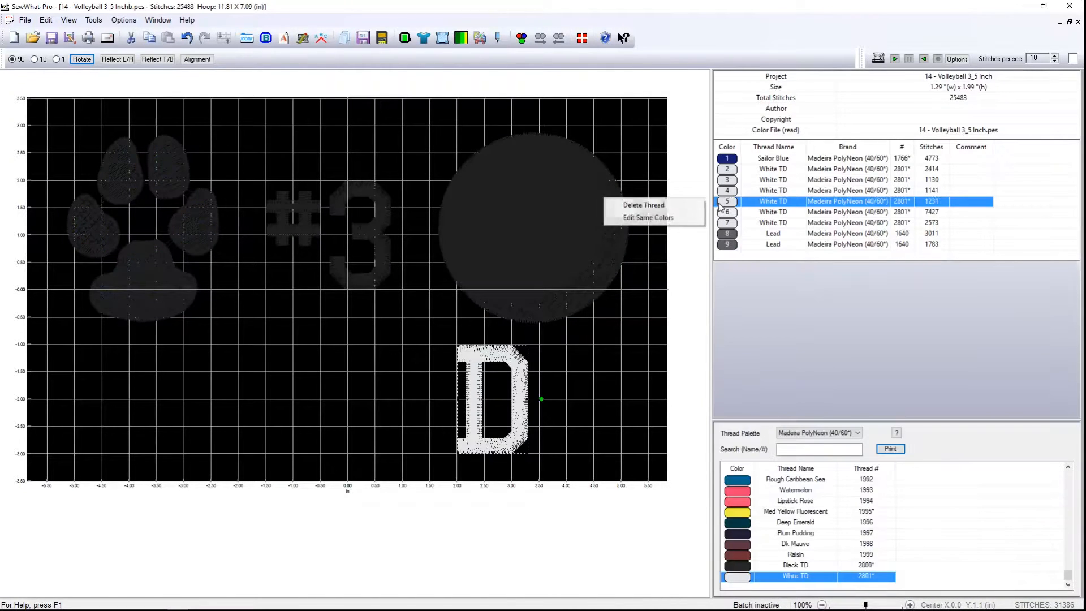
{"action": "left_click", "coordinate": [693, 205]}
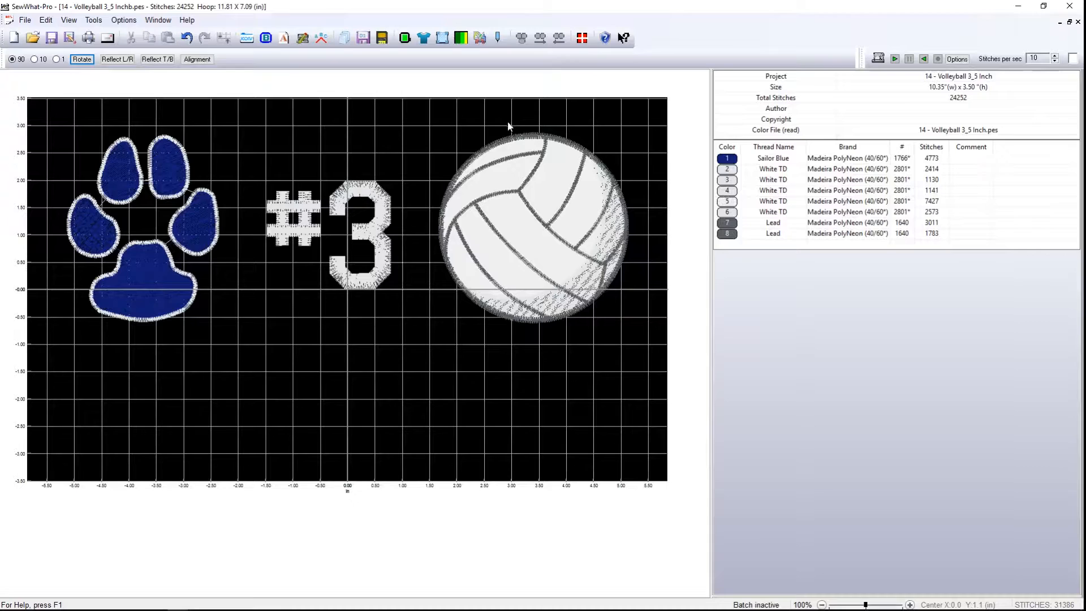
Show the album icons and remove the D:\Embroidery\PE500\1Custom\1Wilcom folder from the album view.
{"action": "left_click", "coordinate": [253, 44]}
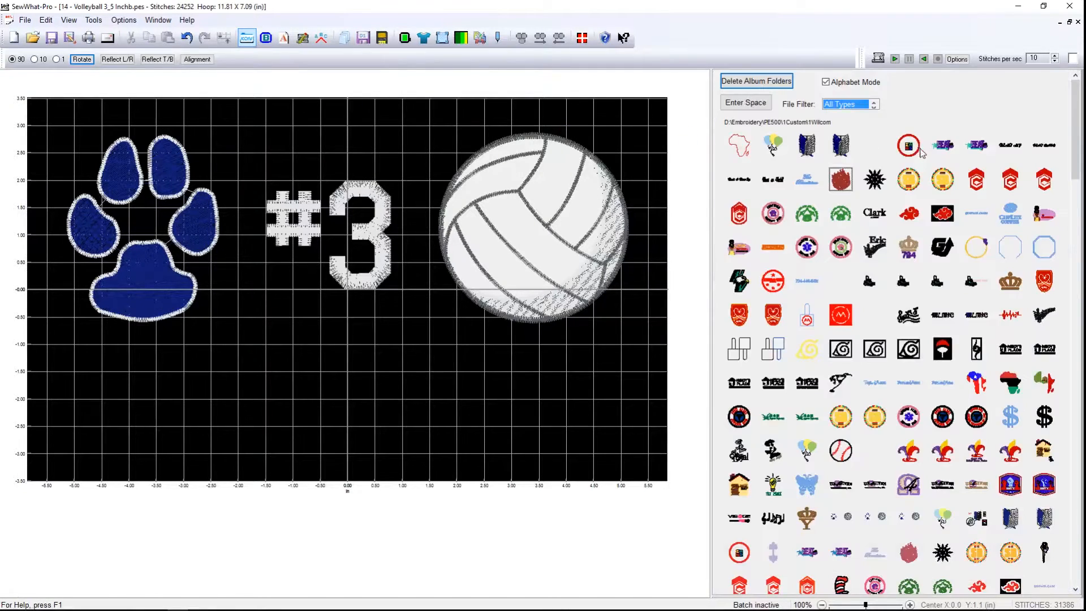
{"action": "left_click", "coordinate": [751, 85]}
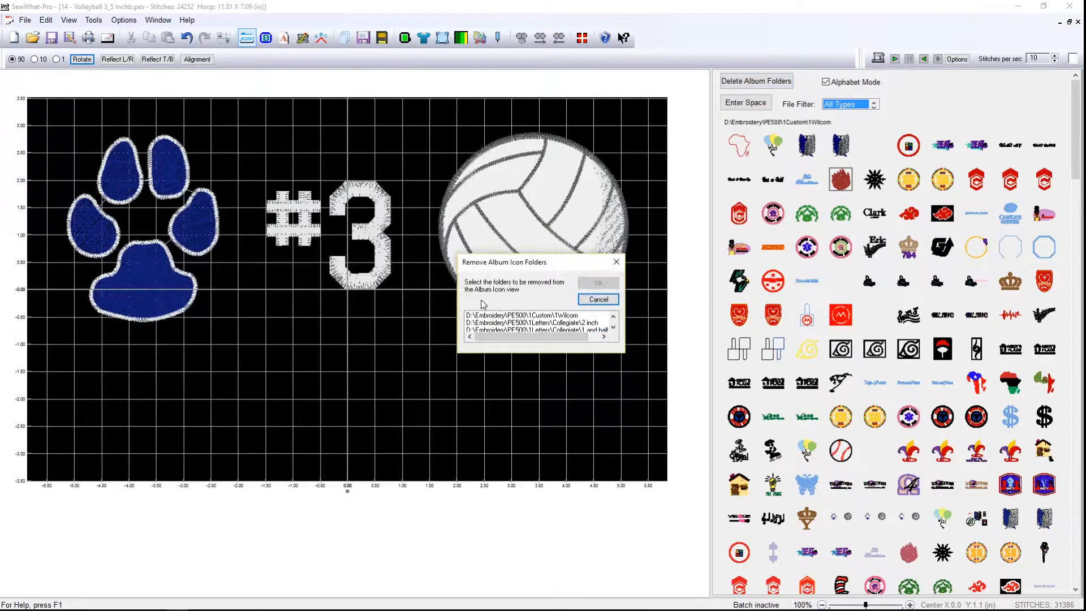
{"action": "left_click", "coordinate": [495, 317]}
{"action": "left_click", "coordinate": [599, 285]}
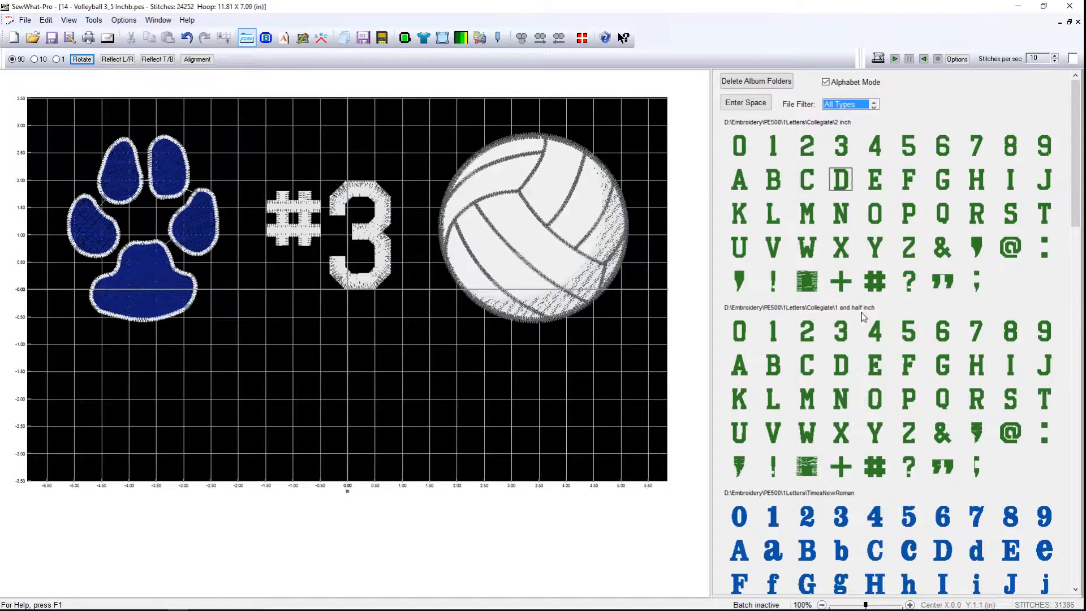
Insert the largest 0 from the TimesNewRoman album and move it below the #3, centered at about X -1, Y -1.9 in.
{"action": "left_click_drag", "start_coordinate": [1072, 217], "coordinate": [1076, 285]}
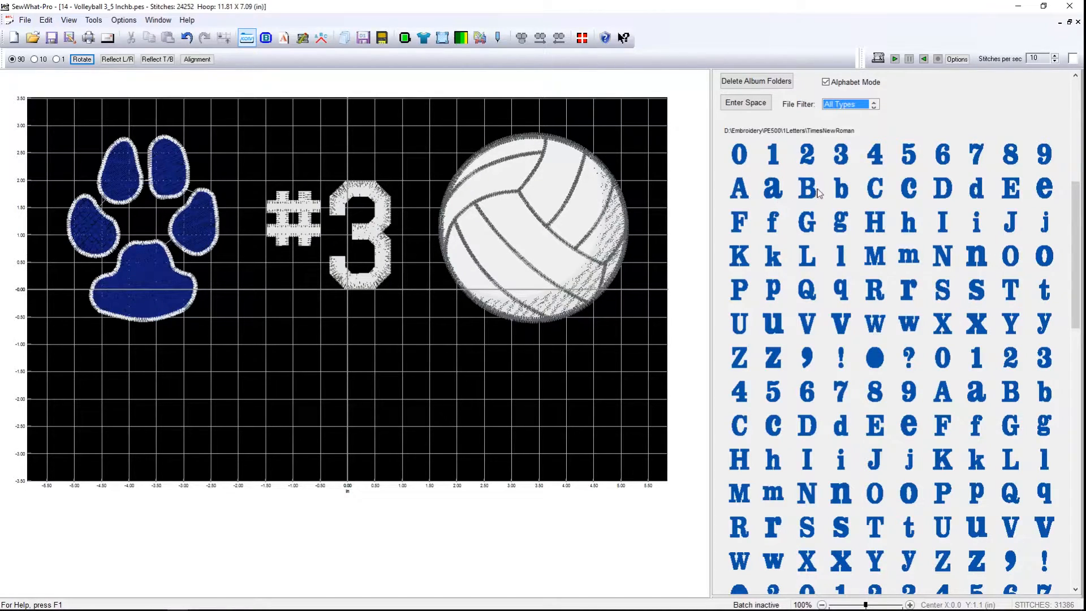
{"action": "left_click", "coordinate": [746, 157]}
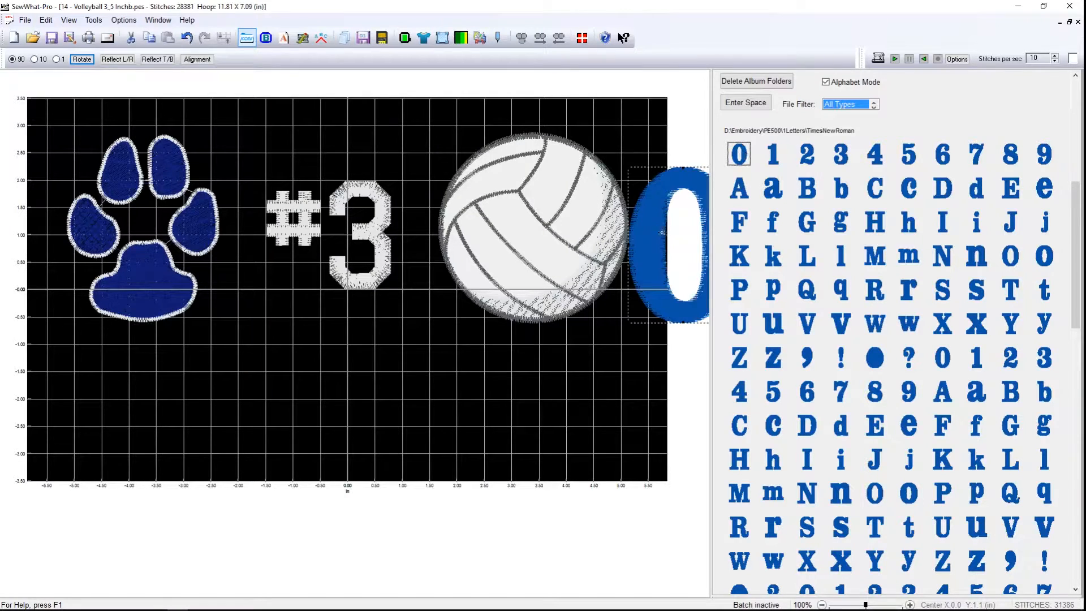
{"action": "left_click_drag", "start_coordinate": [658, 232], "coordinate": [270, 379]}
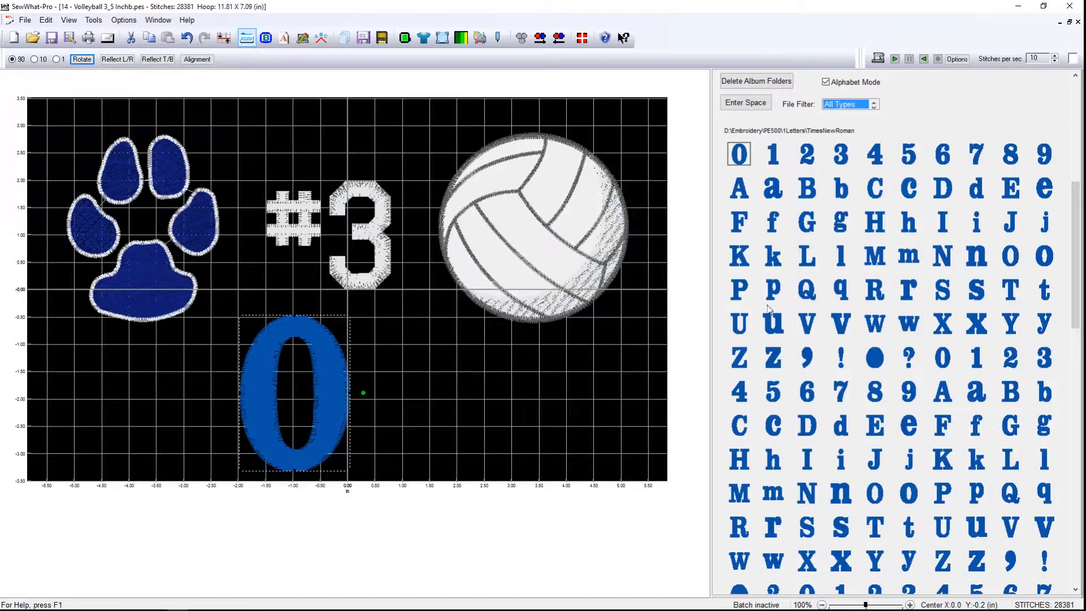
Add the 0 from the TimesNewRoman album's second and third, smaller sizes beside the large 0.
{"action": "left_click", "coordinate": [943, 358]}
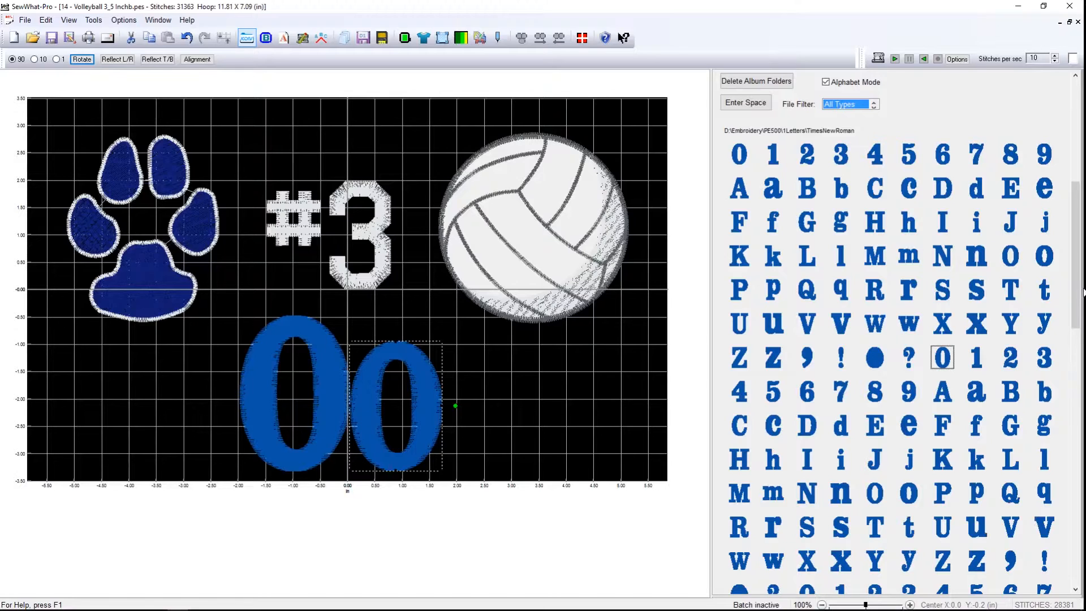
{"action": "scroll", "coordinate": [1084, 291], "scroll_direction": "down", "scroll_amount": 3}
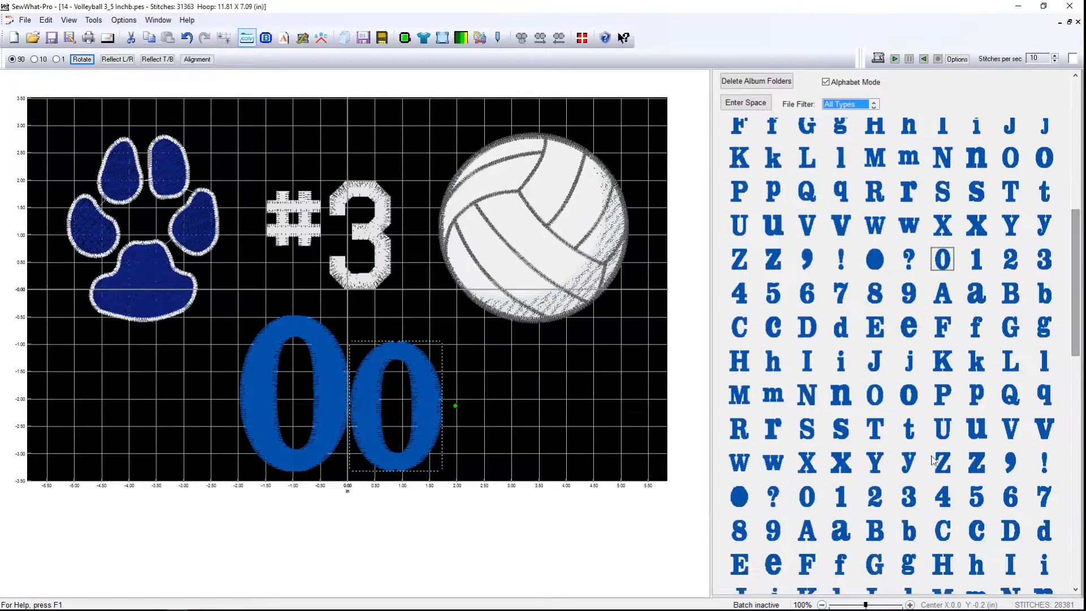
{"action": "left_click", "coordinate": [808, 501]}
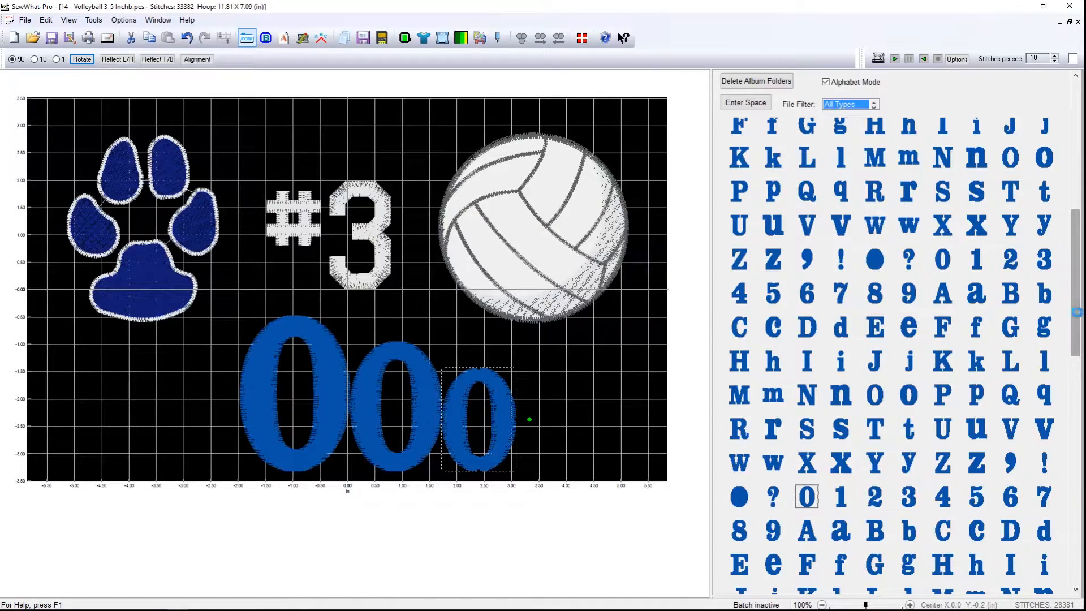
Examine the successive sizes of the TimesNewRoman alphabet in the album, down to the smallest letters.
{"action": "scroll", "coordinate": [1081, 339], "scroll_direction": "down", "scroll_amount": 5}
{"action": "scroll", "coordinate": [1072, 369], "scroll_direction": "down", "scroll_amount": 4}
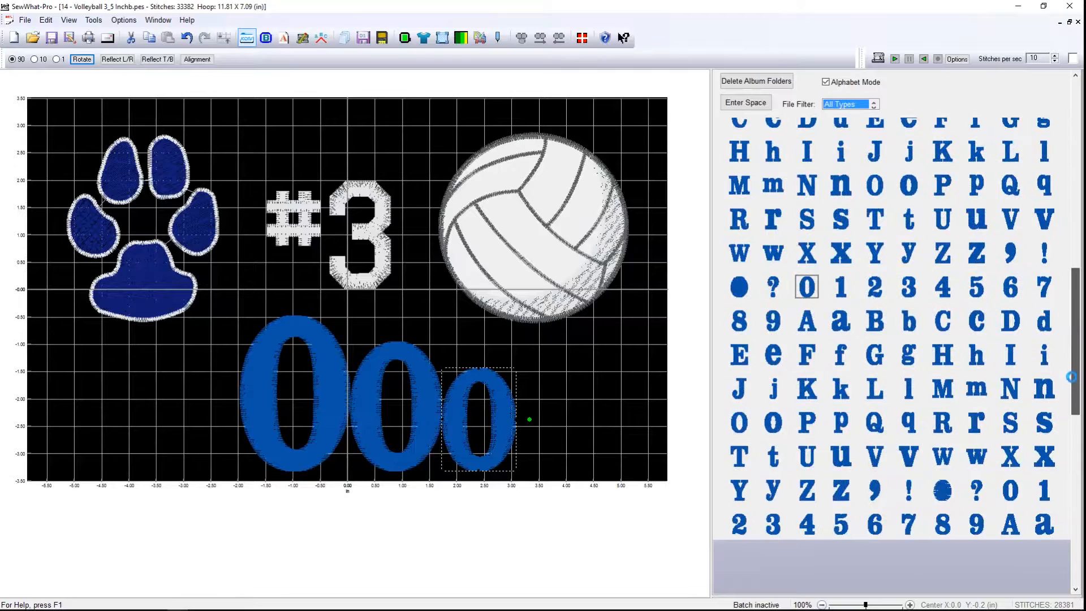
{"action": "left_click_drag", "start_coordinate": [1075, 390], "coordinate": [1079, 319]}
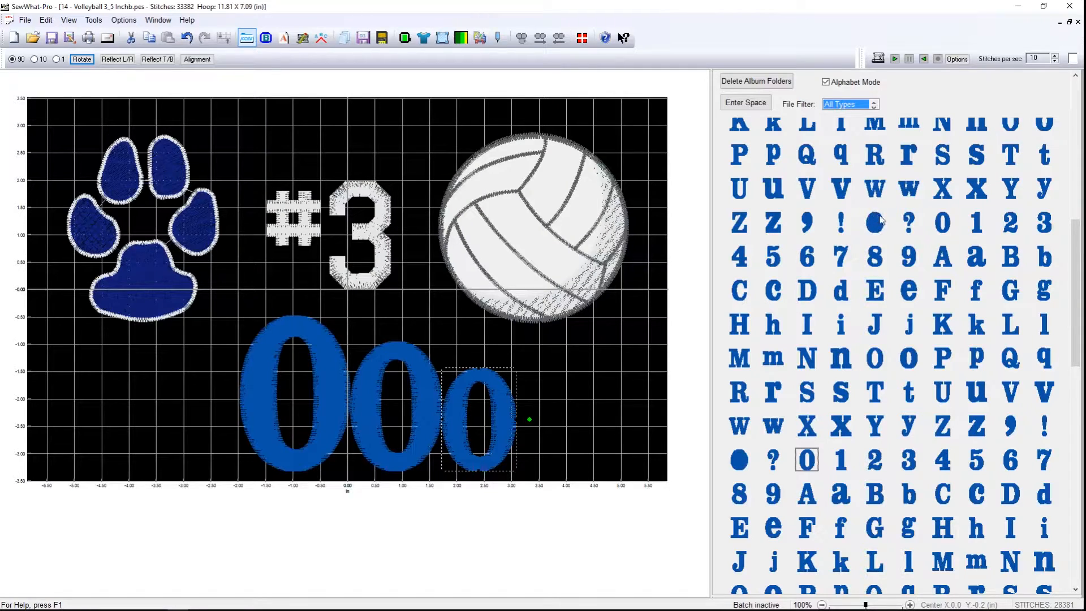
{"action": "mouse_move", "coordinate": [1073, 238]}
{"action": "left_mouse_down"}
{"action": "mouse_move", "coordinate": [1077, 201]}
{"action": "mouse_move", "coordinate": [1077, 233]}
{"action": "left_mouse_up"}
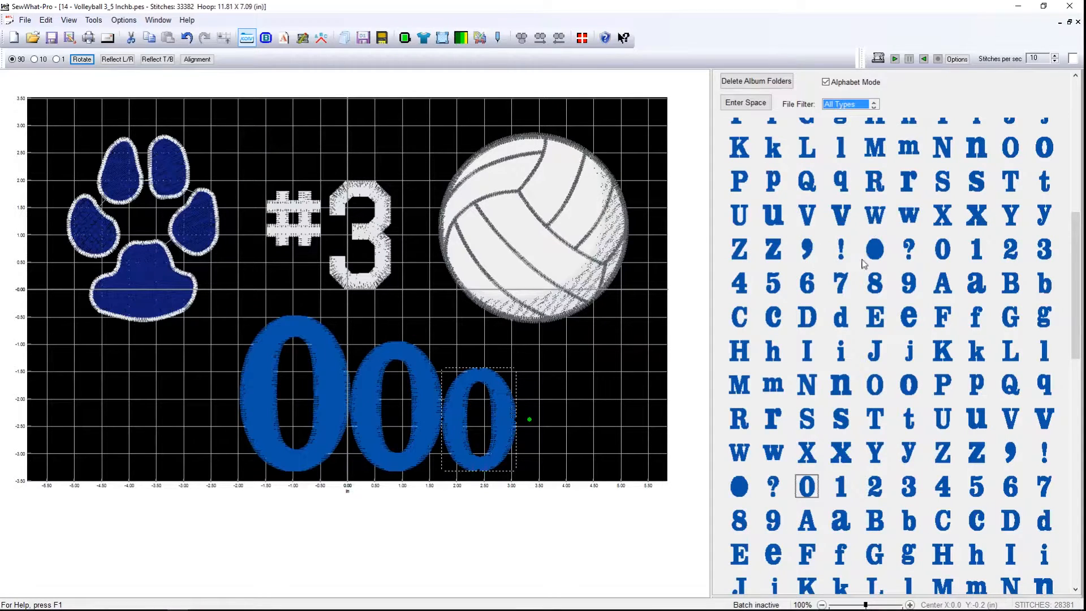
{"action": "left_click_drag", "start_coordinate": [1074, 264], "coordinate": [1073, 343]}
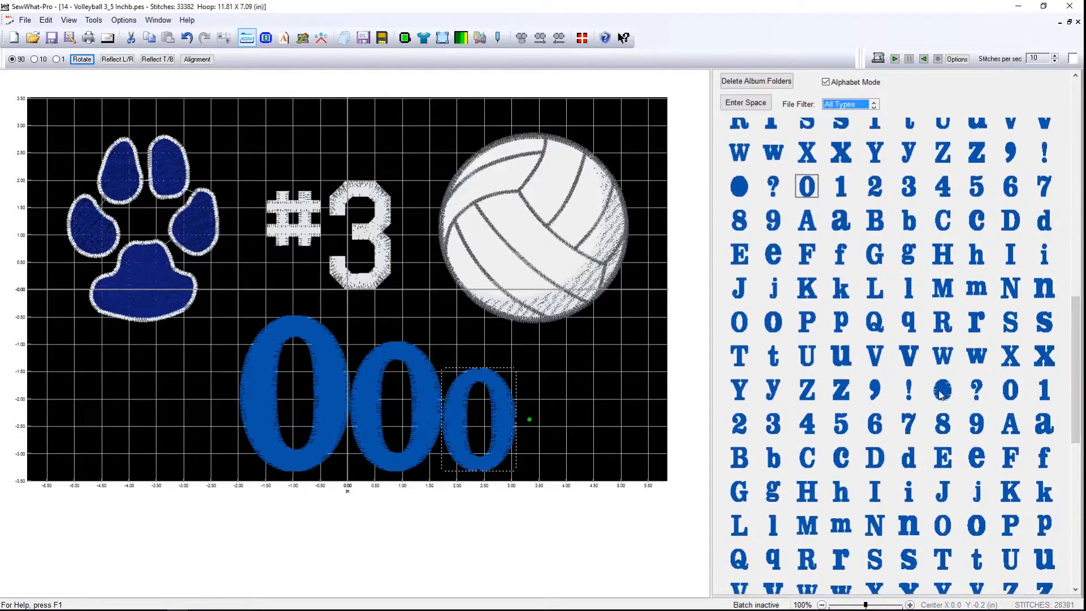
{"action": "left_click_drag", "start_coordinate": [1074, 376], "coordinate": [1070, 469]}
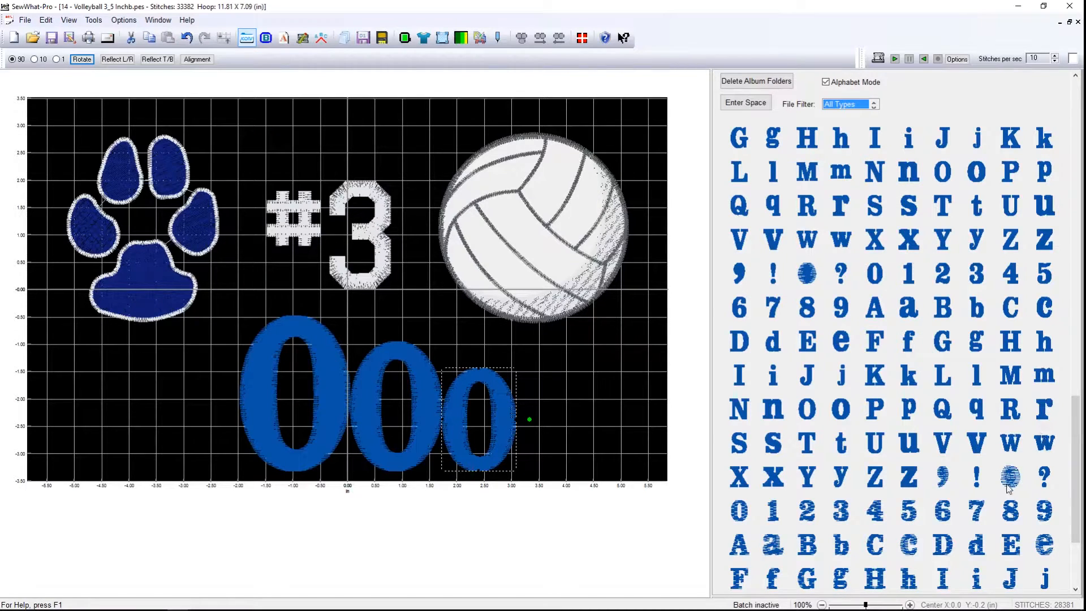
{"action": "left_click_drag", "start_coordinate": [1076, 448], "coordinate": [1076, 478]}
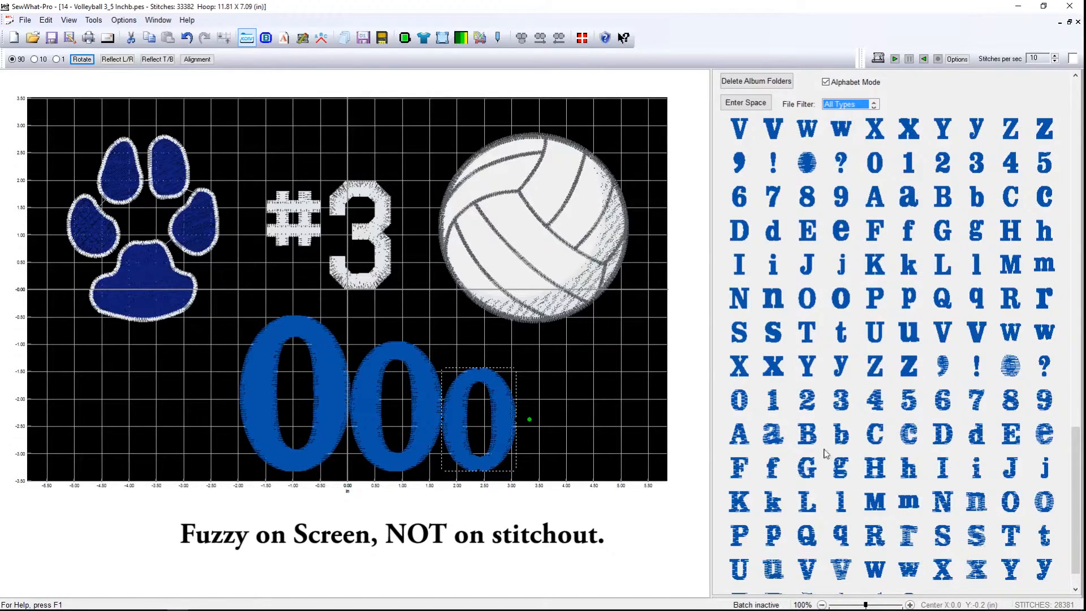
{"action": "left_click_drag", "start_coordinate": [1076, 497], "coordinate": [1076, 142]}
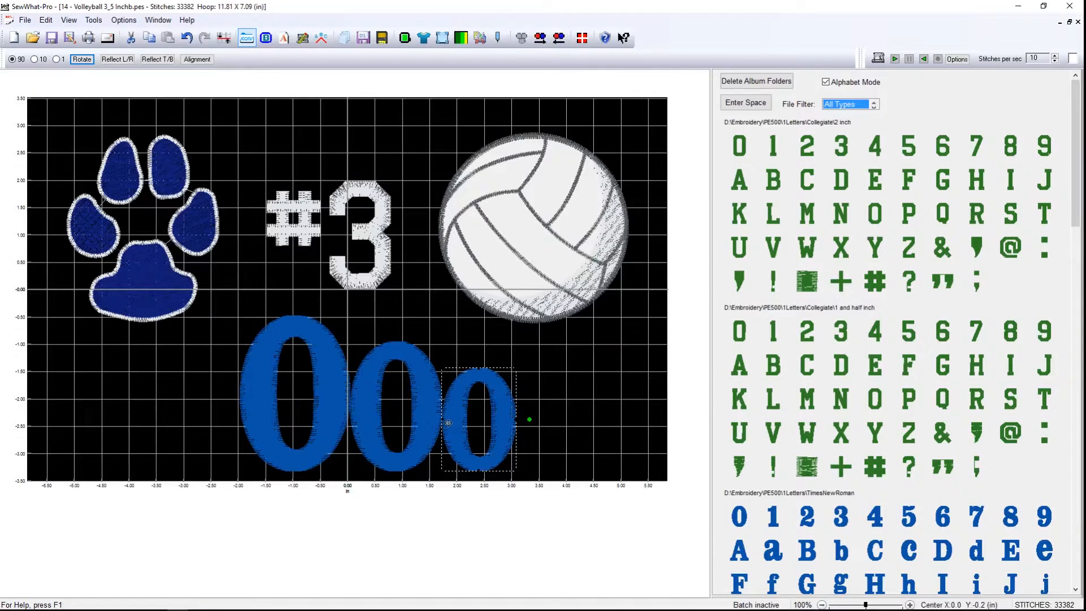
Show the thread list and delete the three Blue Bird threads that form the sample zeros.
{"action": "left_click", "coordinate": [247, 38]}
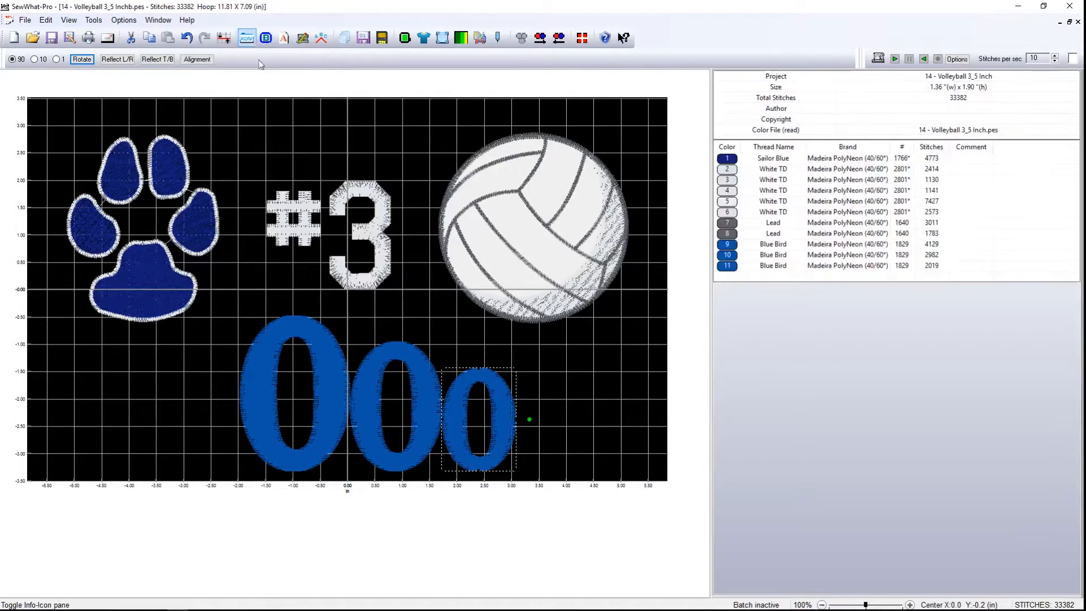
{"action": "right_click", "coordinate": [727, 265]}
{"action": "left_click", "coordinate": [694, 271]}
{"action": "left_click", "coordinate": [735, 256]}
{"action": "right_click", "coordinate": [733, 257]}
{"action": "left_click", "coordinate": [688, 262]}
{"action": "right_click", "coordinate": [727, 249]}
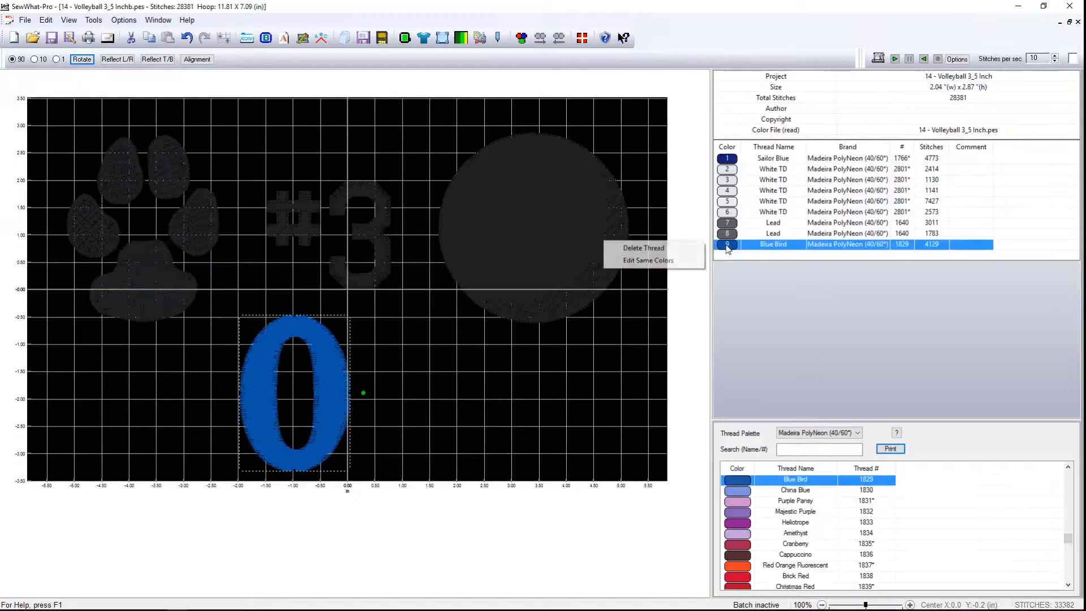
{"action": "left_click", "coordinate": [679, 247]}
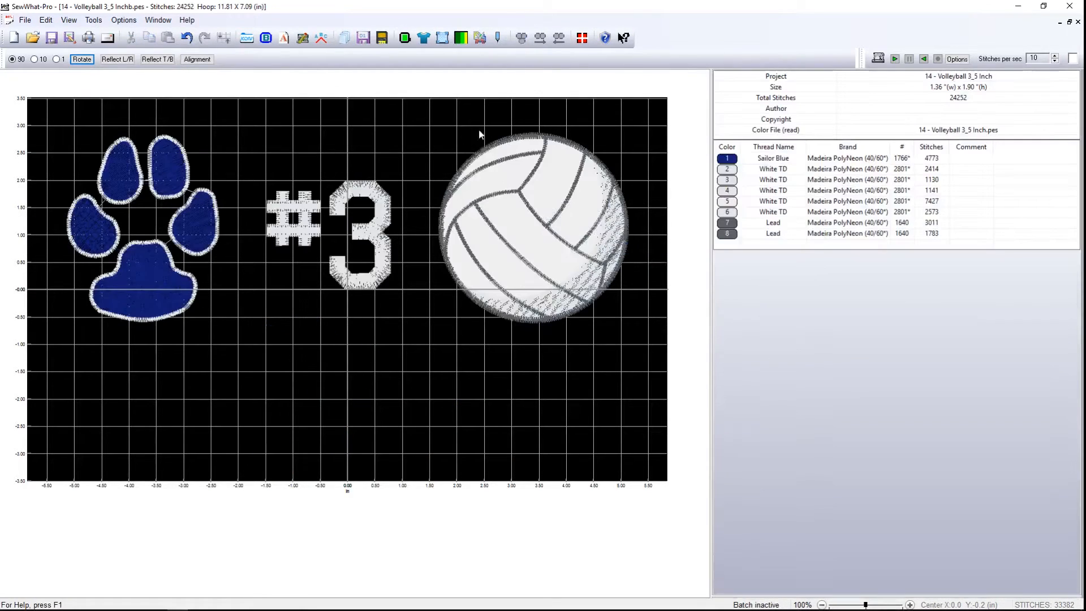
Bring back the album icons and remove the D:\Embroidery\PE500\1Custom\1Wilcom folder from the album view.
{"action": "left_click", "coordinate": [247, 37]}
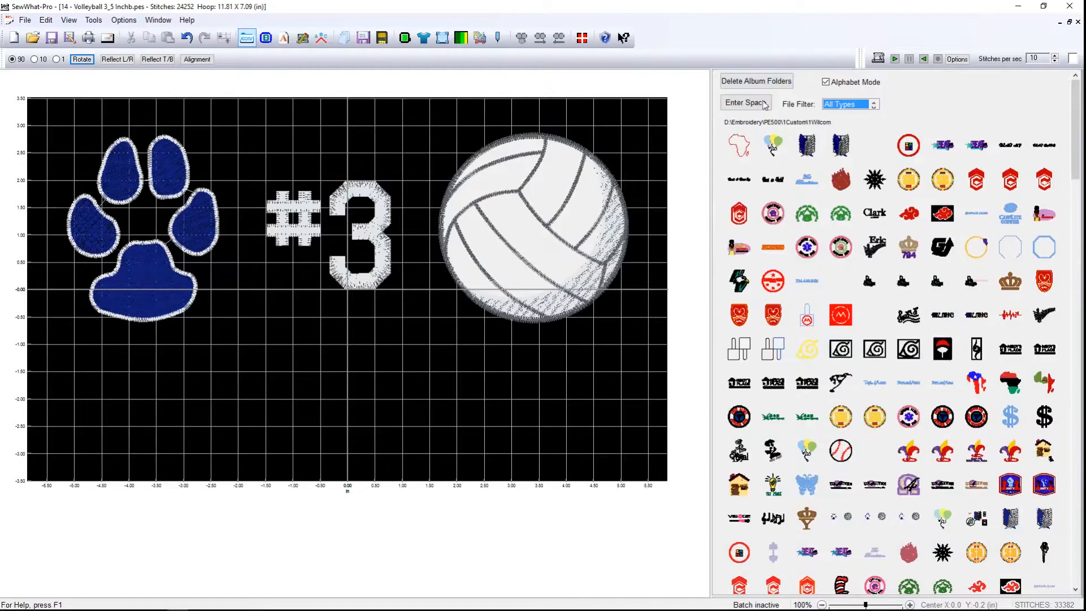
{"action": "left_click", "coordinate": [765, 84]}
{"action": "left_click", "coordinate": [577, 322]}
{"action": "left_click", "coordinate": [576, 317]}
{"action": "left_click", "coordinate": [576, 321]}
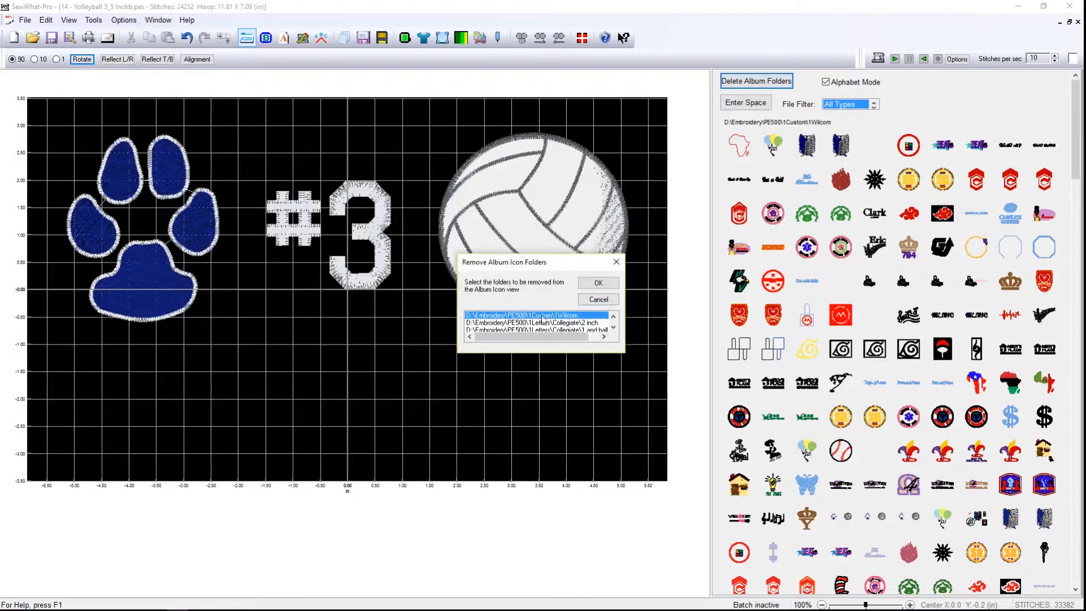
{"action": "left_click", "coordinate": [599, 283]}
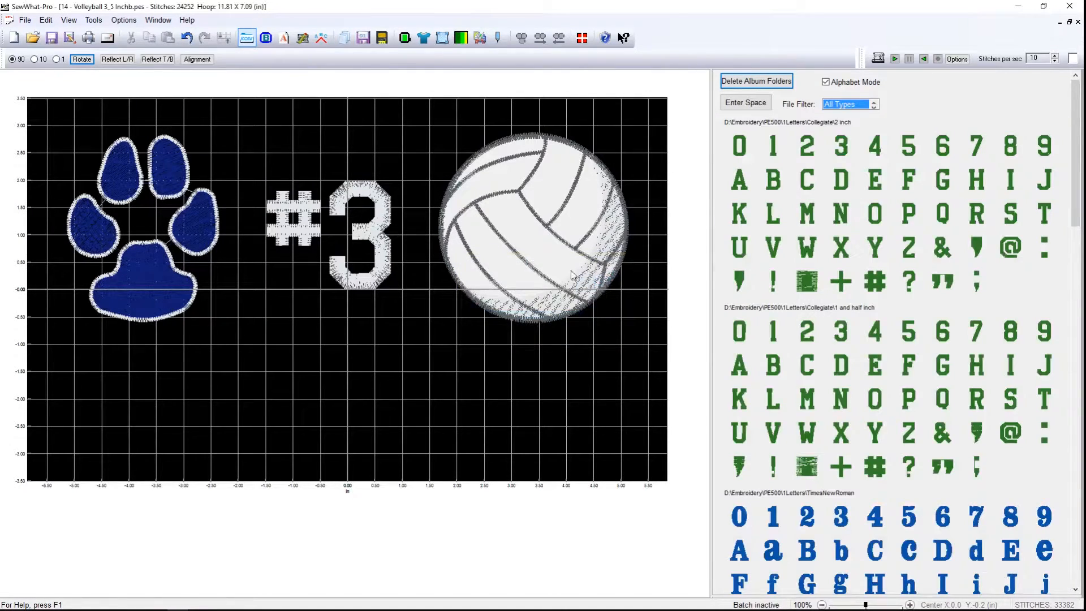
Spell out the player's name with Collegiate 2 inch letters, placing the first letter below the paw at about X -4.3, Y -2 in.
{"action": "left_click", "coordinate": [808, 218]}
{"action": "left_click_drag", "start_coordinate": [550, 413], "coordinate": [109, 396]}
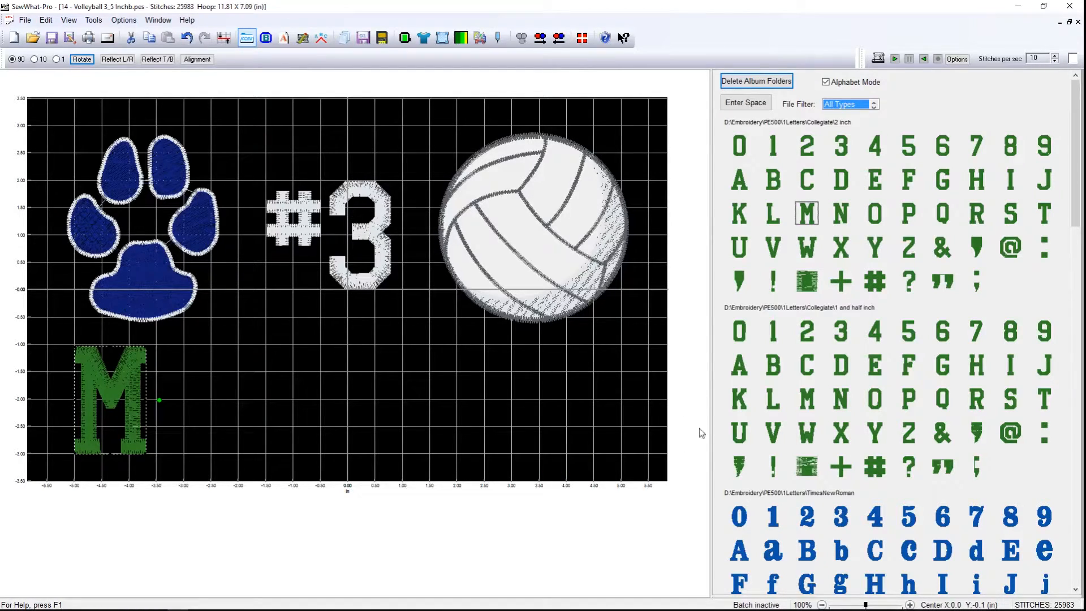
{"action": "left_click", "coordinate": [740, 180]}
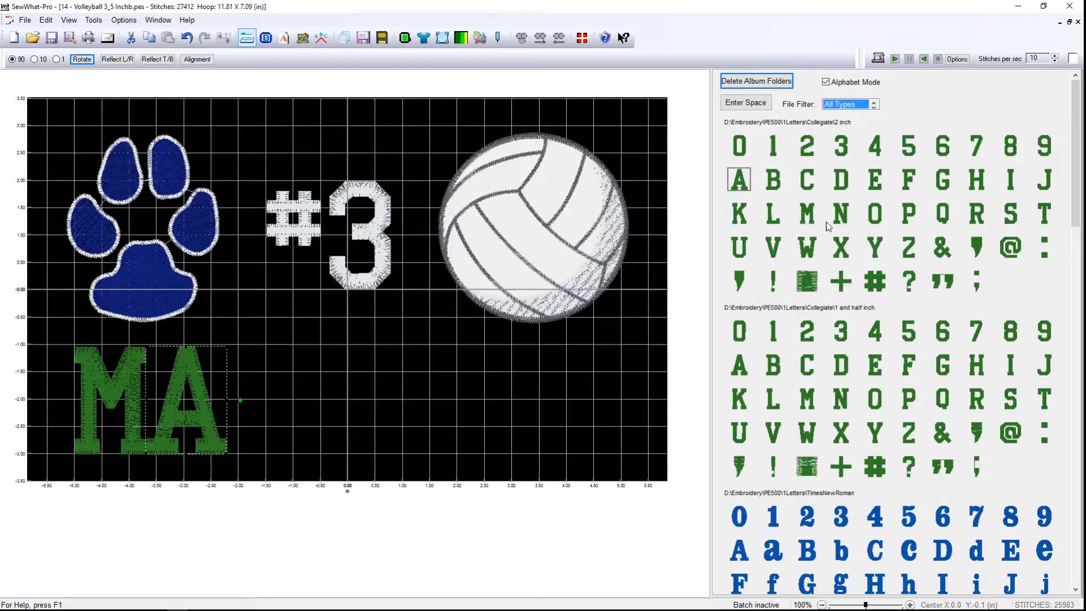
{"action": "left_click", "coordinate": [977, 215]}
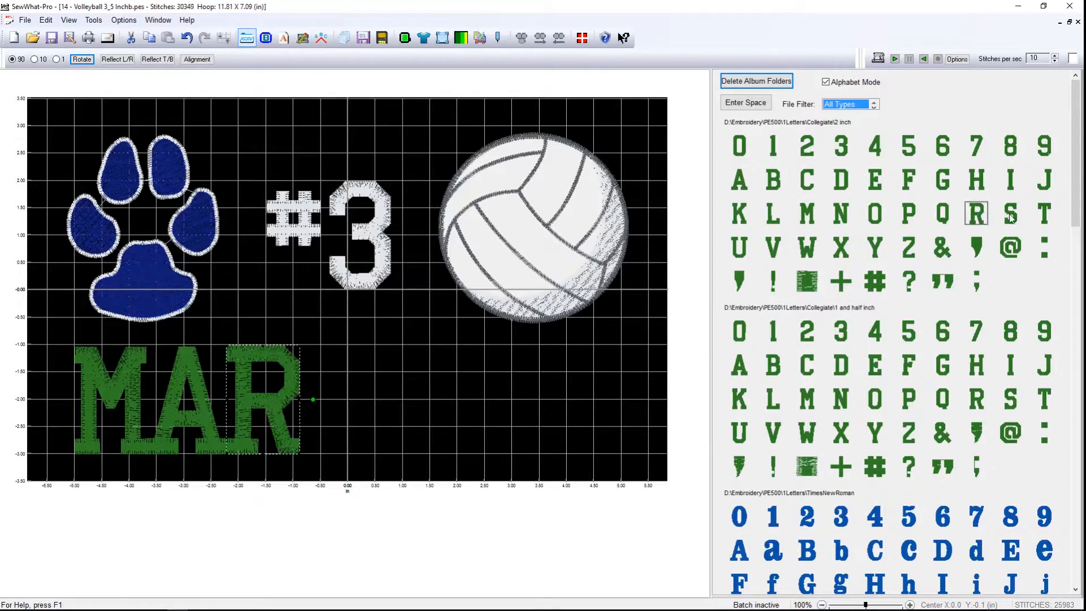
{"action": "left_click", "coordinate": [1011, 216]}
{"action": "left_click", "coordinate": [976, 184]}
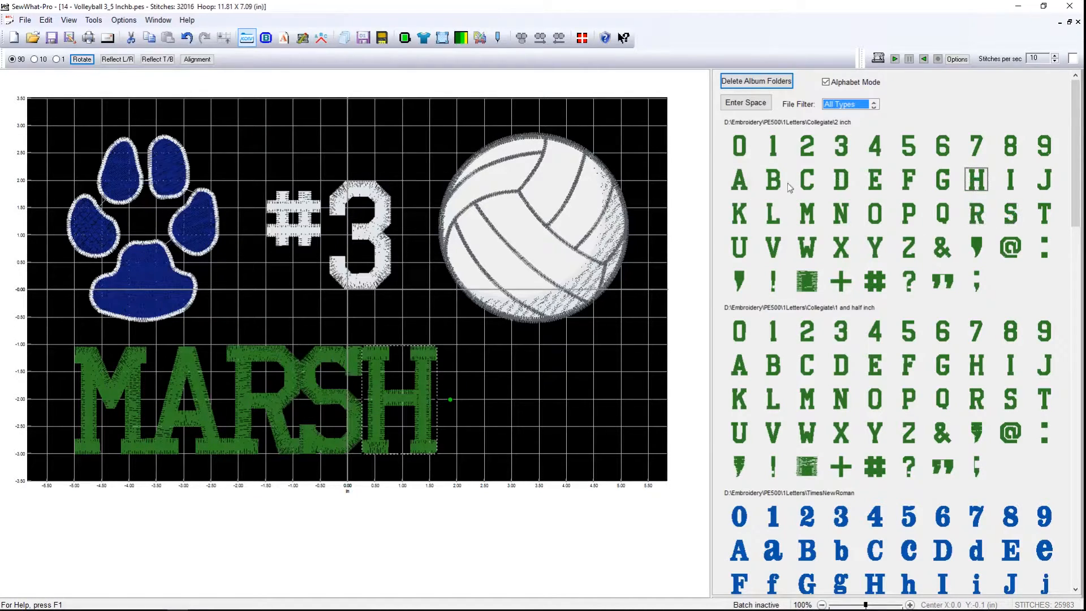
{"action": "left_click", "coordinate": [739, 182]}
{"action": "left_click", "coordinate": [770, 216]}
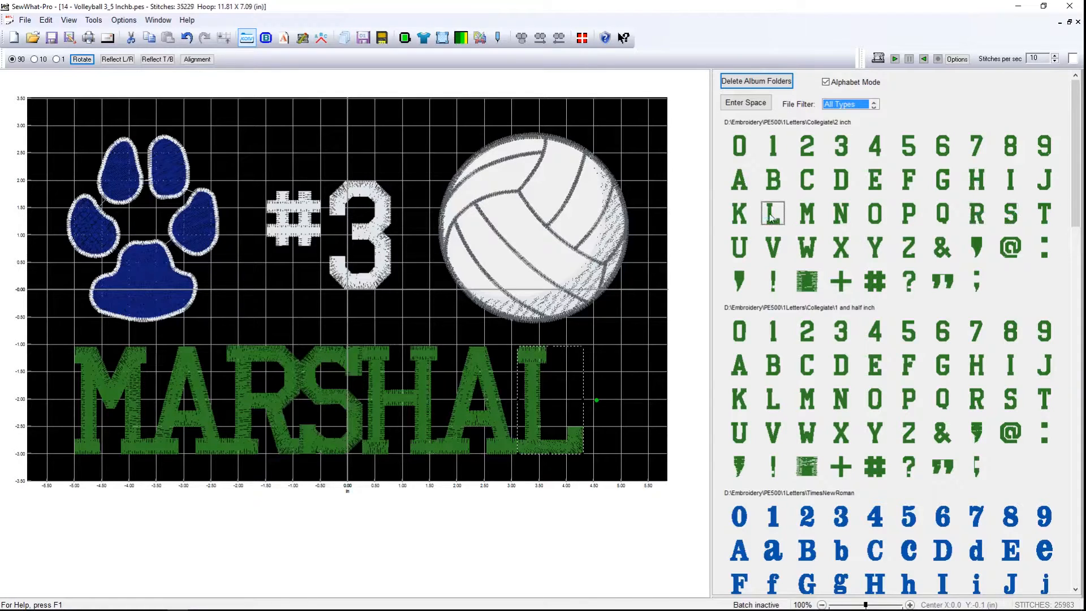
{"action": "left_click", "coordinate": [771, 218]}
Widen the gaps between the first five letters of the name by shifting them slightly left as a growing group.
{"action": "left_click", "coordinate": [127, 384]}
{"action": "key", "text": "Left"}
{"action": "key", "text": "Left"}
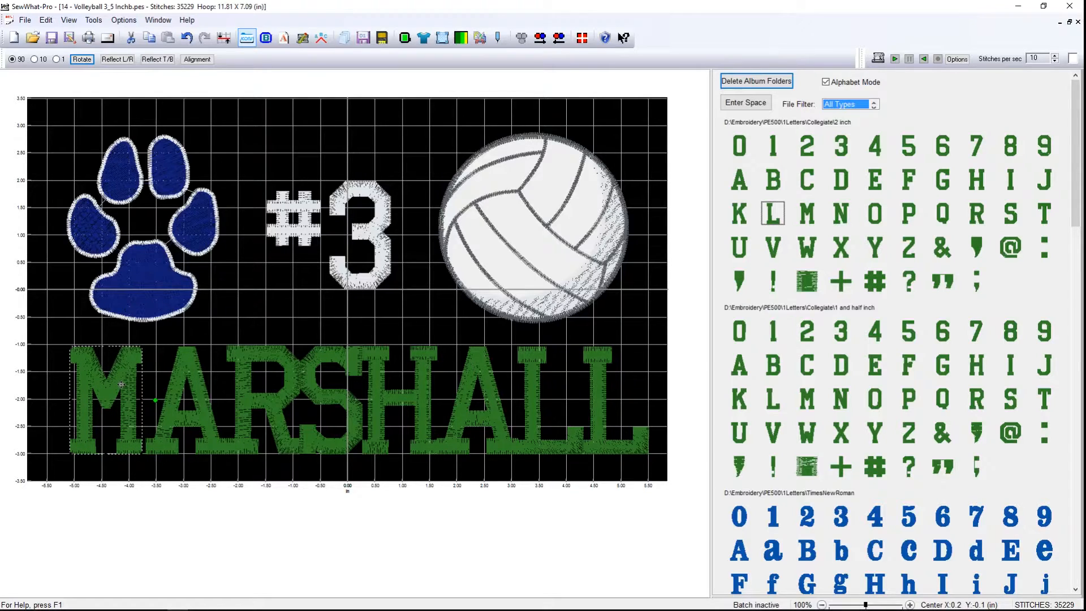
{"action": "left_click", "coordinate": [182, 397], "text": "ctrl"}
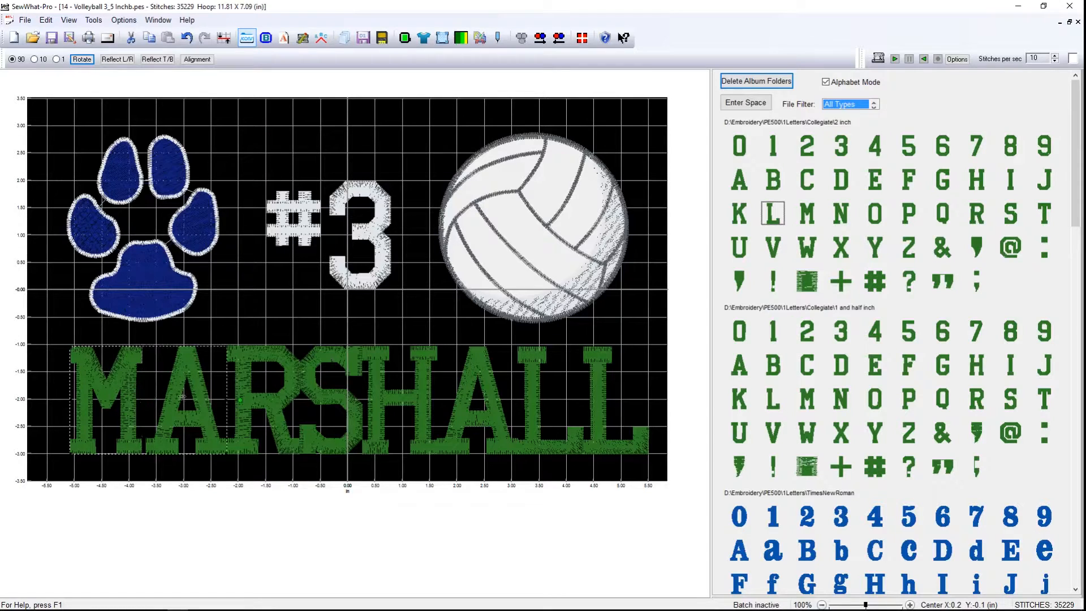
{"action": "key", "text": "Left"}
{"action": "key", "text": "Left"}
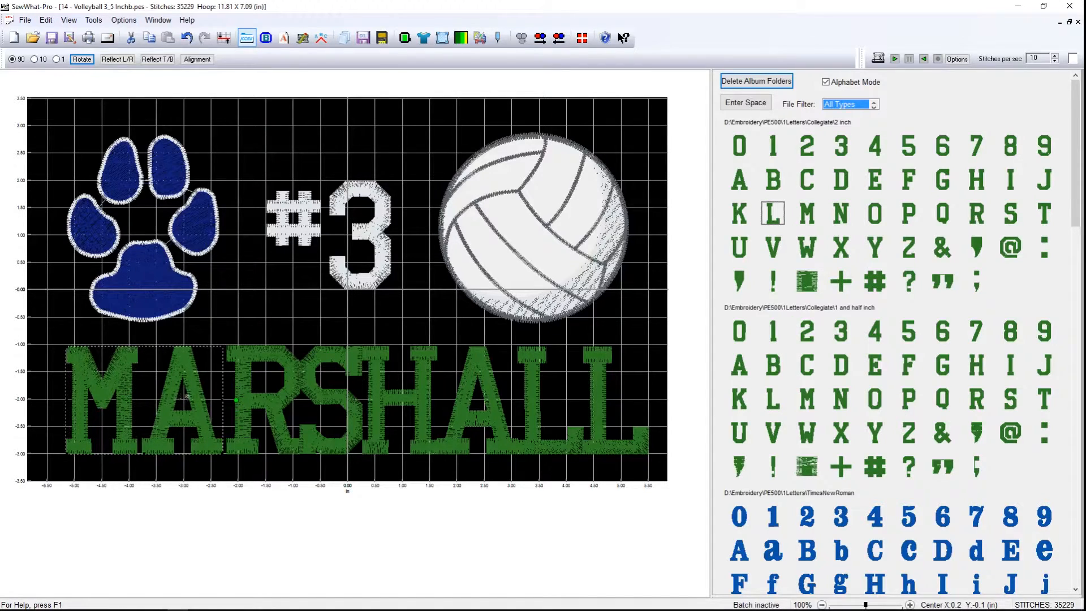
{"action": "left_click", "coordinate": [258, 395], "text": "ctrl"}
{"action": "key", "text": "Left"}
{"action": "key", "text": "Left"}
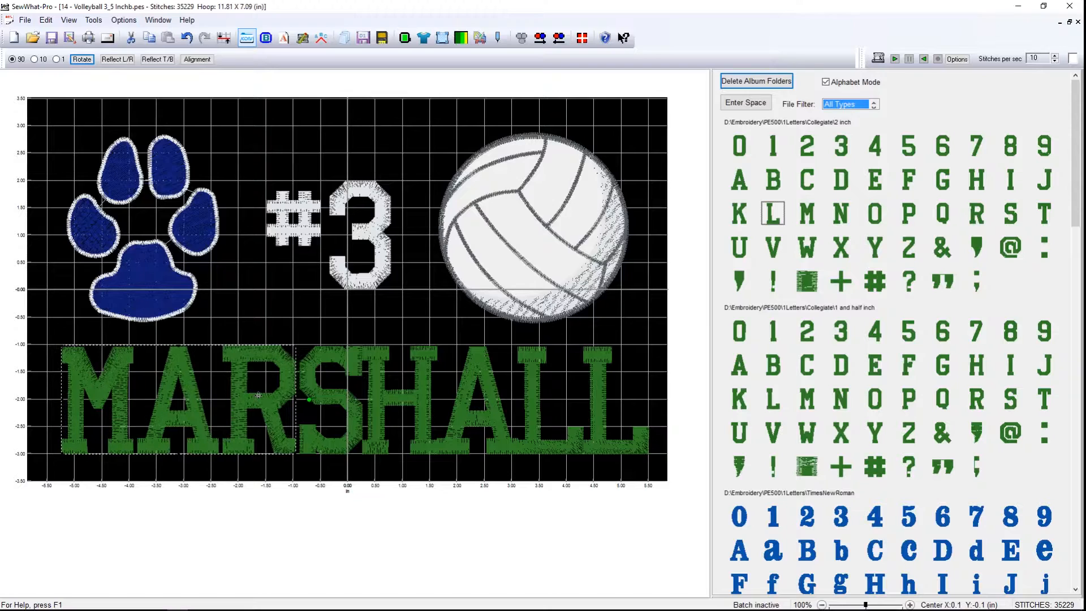
{"action": "left_click", "coordinate": [334, 399], "text": "ctrl"}
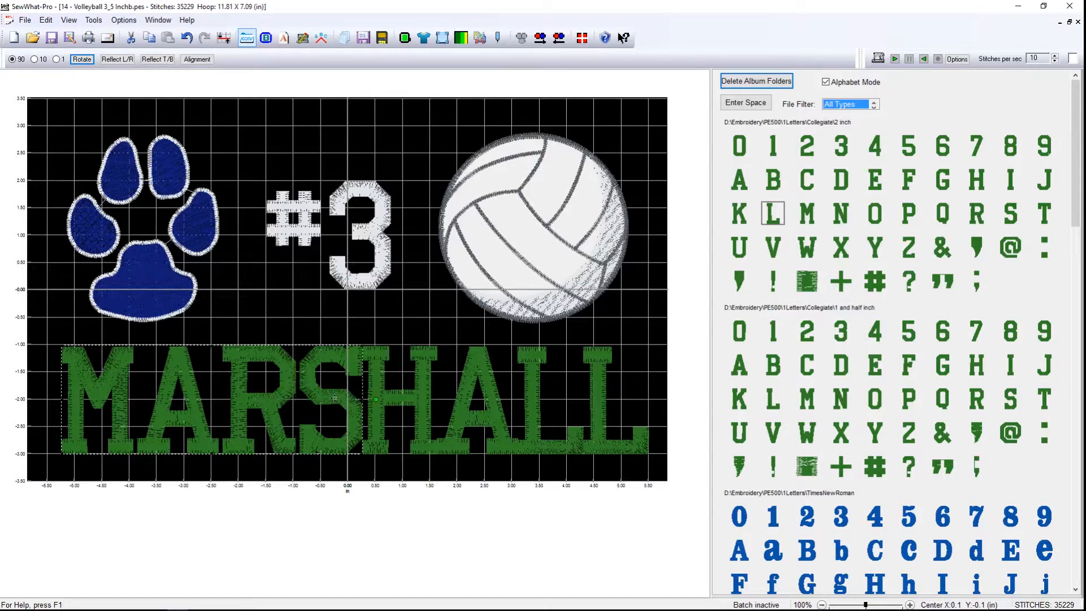
{"action": "key", "text": "Left"}
{"action": "key", "text": "Left"}
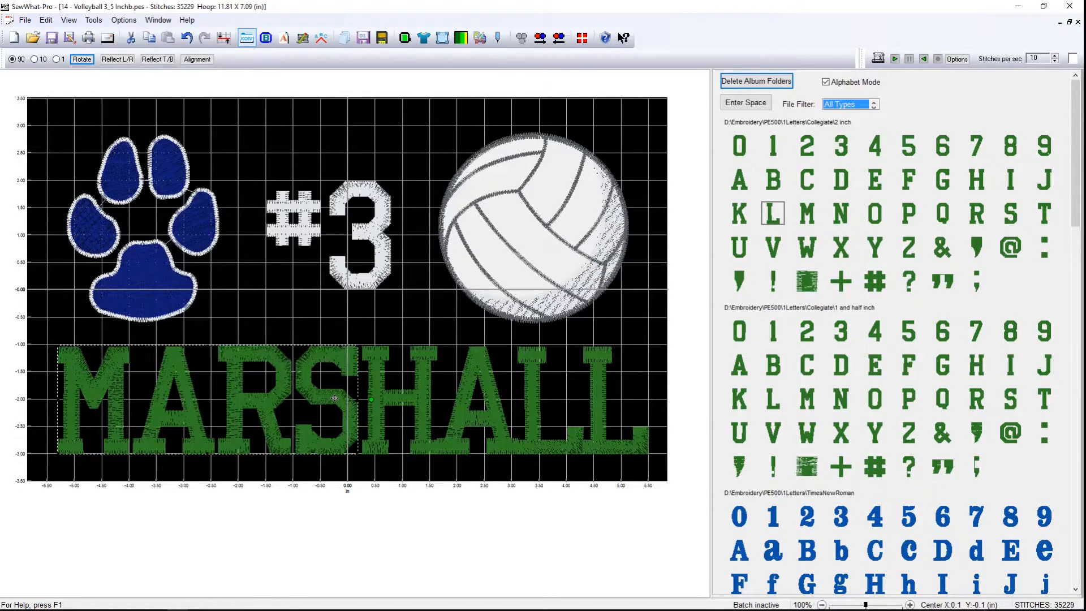
Widen the gaps between the last four letters by extending the group one letter at a time and shifting it slightly left.
{"action": "left_click", "coordinate": [387, 403], "text": "ctrl"}
{"action": "key", "text": "Left"}
{"action": "key", "text": "Left"}
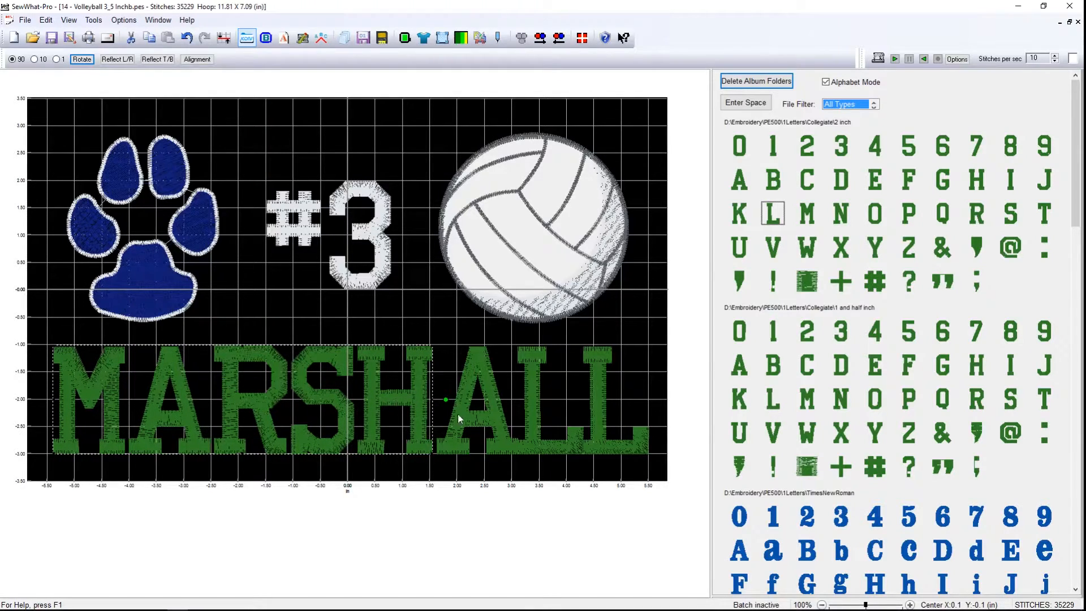
{"action": "left_click", "coordinate": [460, 415], "text": "ctrl"}
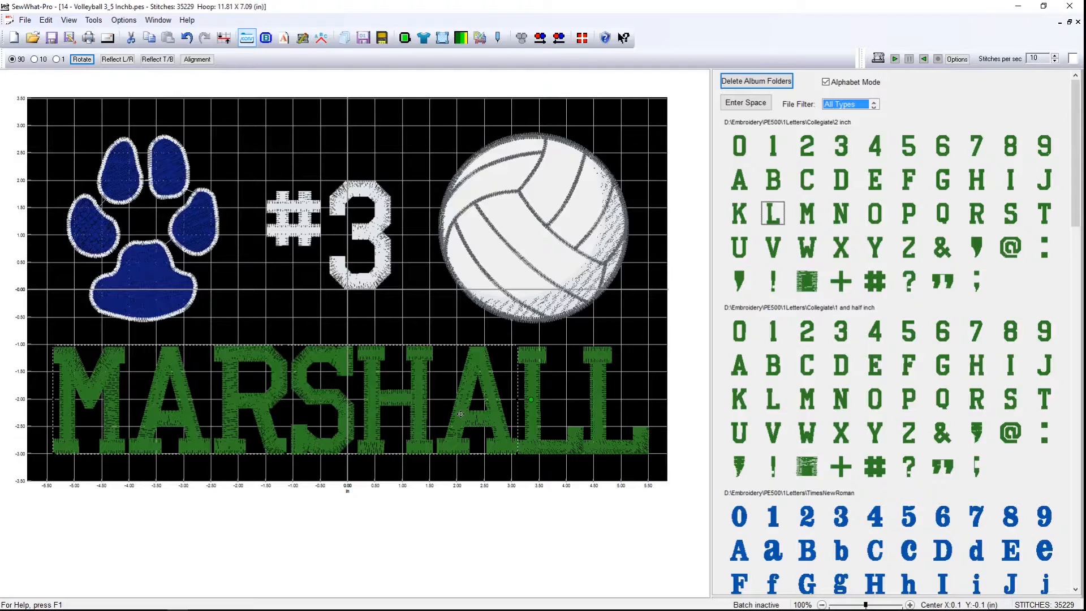
{"action": "key", "text": "Left"}
{"action": "key", "text": "Left"}
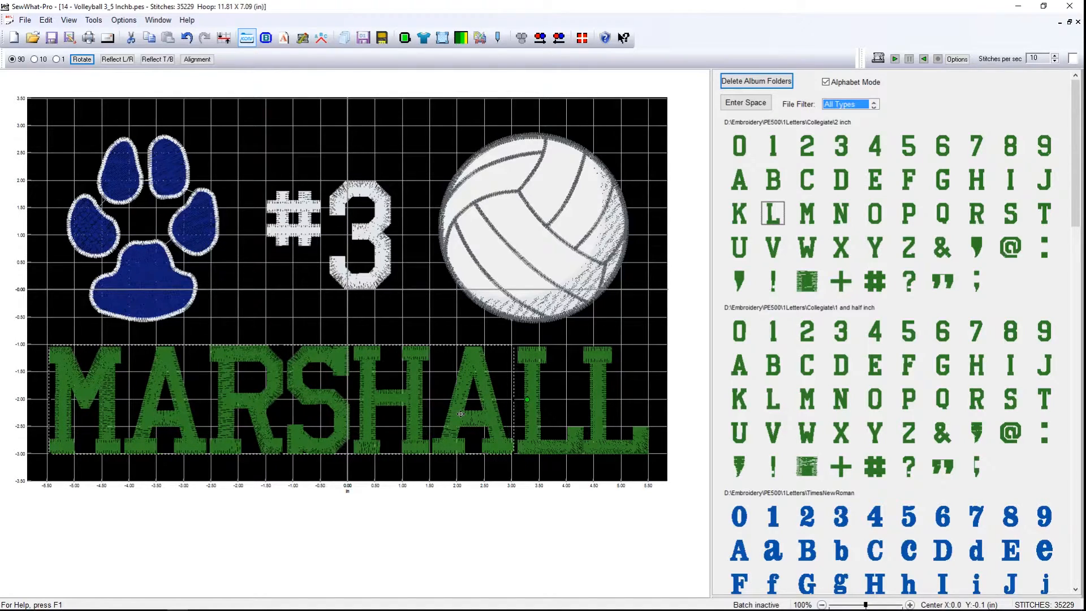
{"action": "left_click", "coordinate": [537, 433], "text": "ctrl"}
{"action": "key", "text": "Left"}
{"action": "key", "text": "Left"}
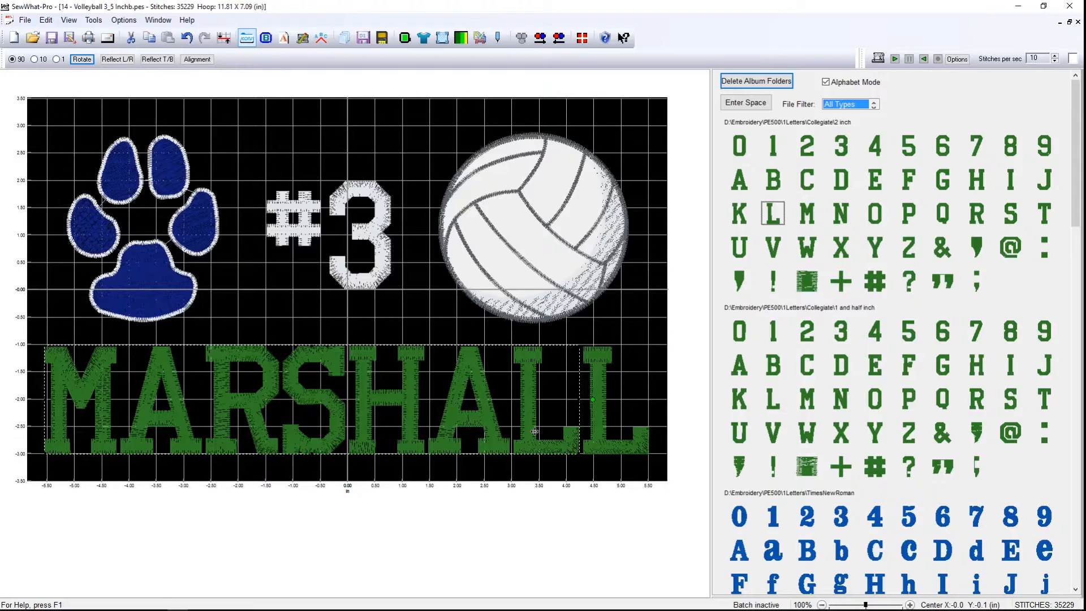
Add the last letter to the selection and center the whole name horizontally in the hoop at about X 0.
{"action": "left_click", "coordinate": [599, 441], "text": "ctrl"}
{"action": "key", "text": "Right"}
{"action": "key", "text": "Right"}
{"action": "key", "text": "Right"}
{"action": "key", "text": "Right"}
{"action": "key", "text": "Right"}
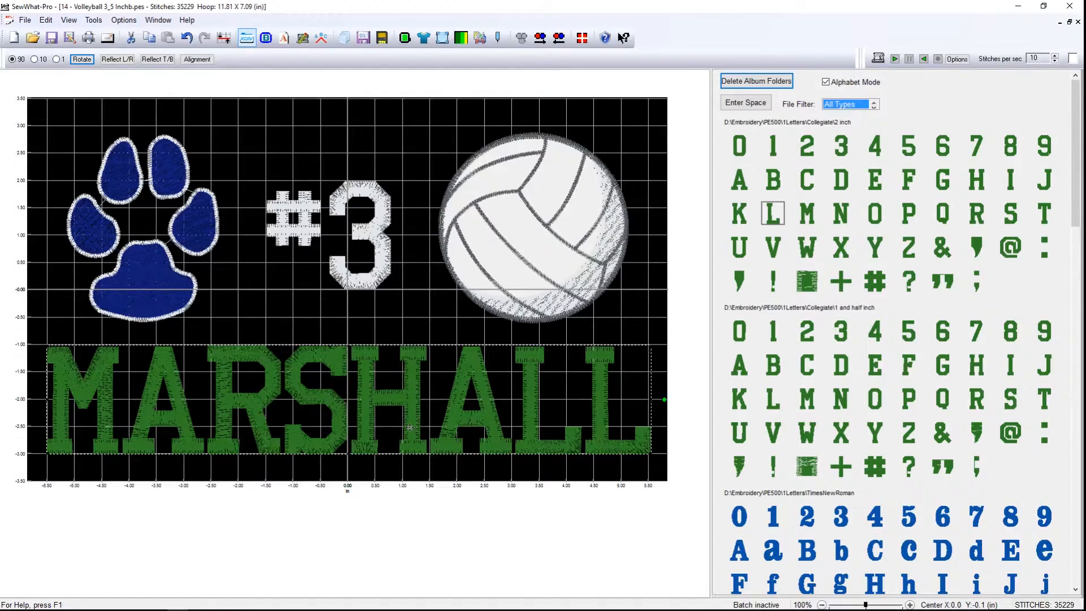
{"action": "key", "text": "Right"}
{"action": "key", "text": "Right"}
{"action": "key", "text": "Right"}
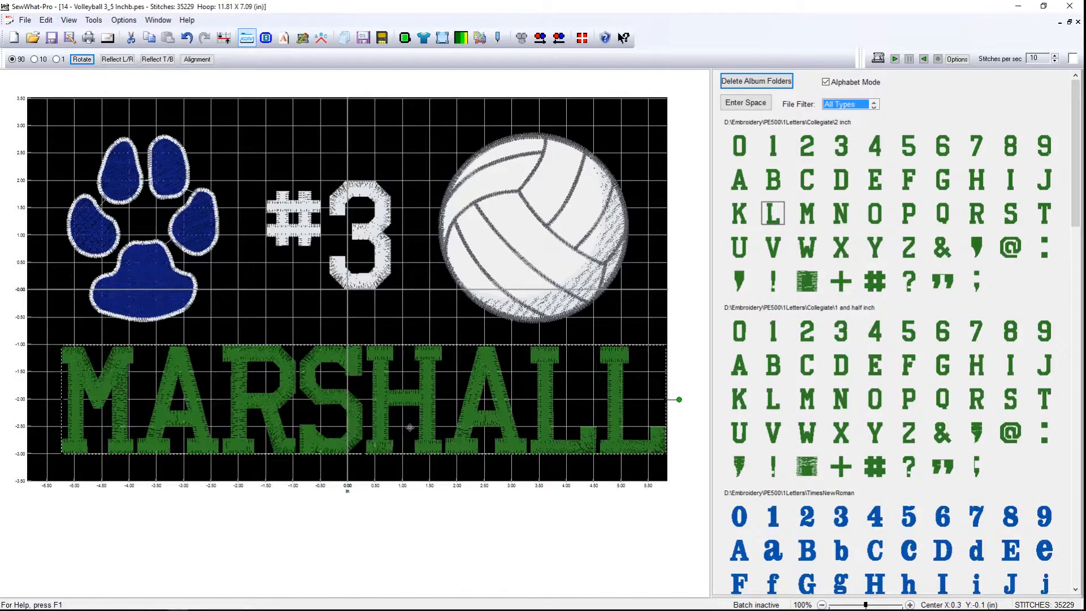
{"action": "key", "text": "Left"}
{"action": "key", "text": "Left"}
{"action": "key", "text": "Left"}
{"action": "key", "text": "Left"}
{"action": "key", "text": "Left"}
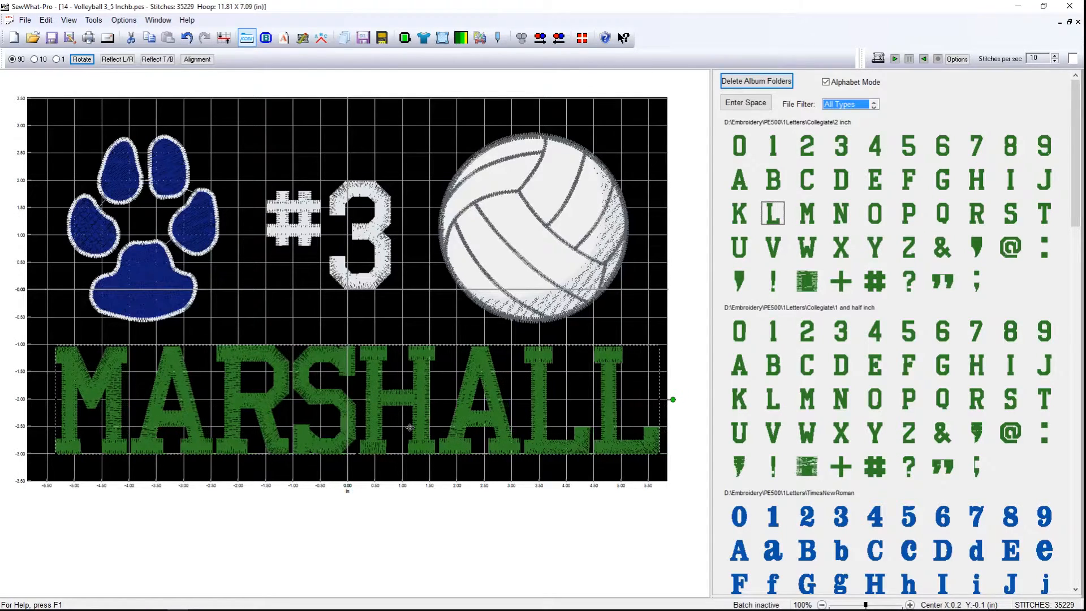
{"action": "key", "text": "Left"}
{"action": "key", "text": "Left"}
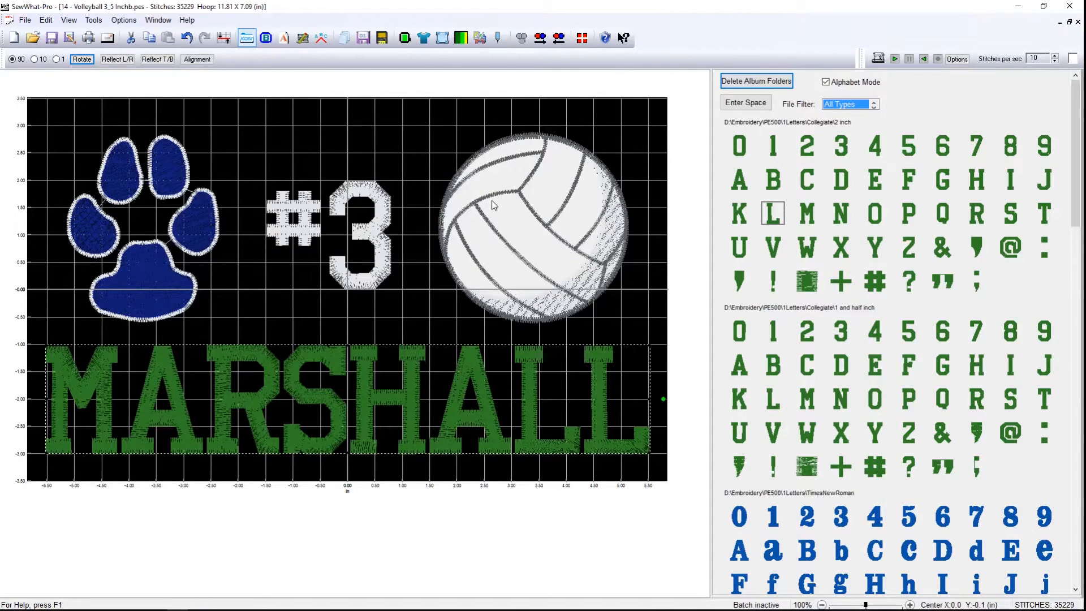
Show the design's thread list and examine which part of the design each of threads 1 to 6 stitches.
{"action": "left_click", "coordinate": [244, 41]}
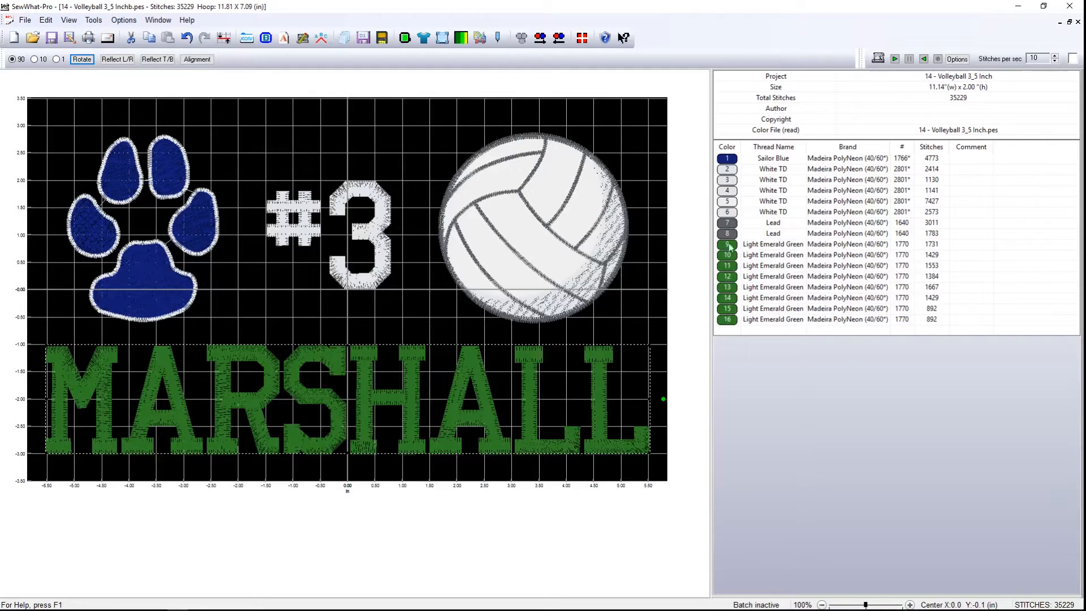
{"action": "left_click", "coordinate": [727, 169]}
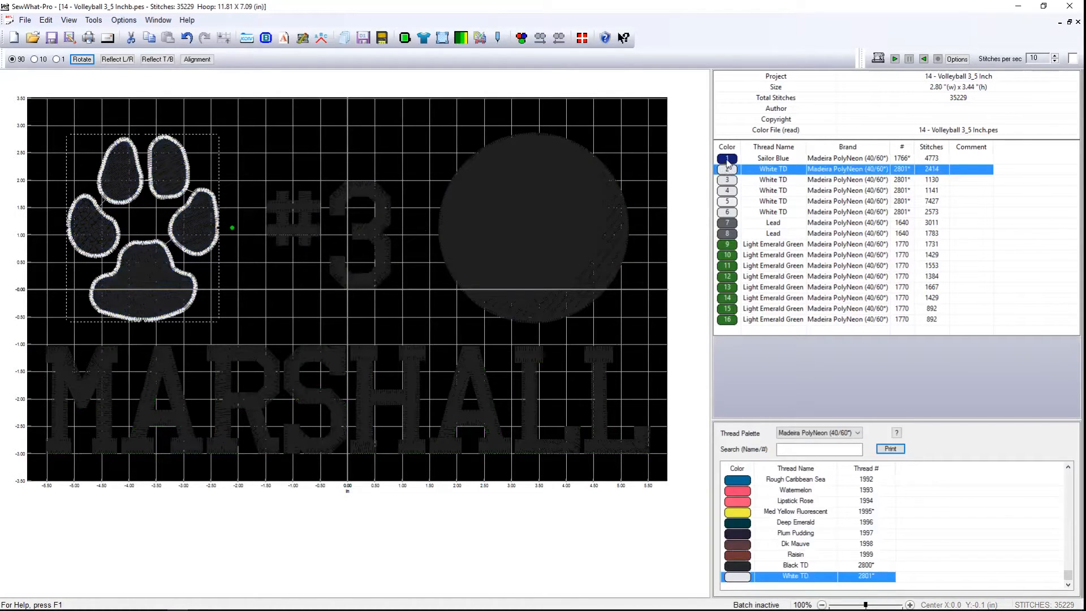
{"action": "left_click", "coordinate": [735, 160]}
{"action": "left_click", "coordinate": [736, 169]}
{"action": "left_click", "coordinate": [732, 182]}
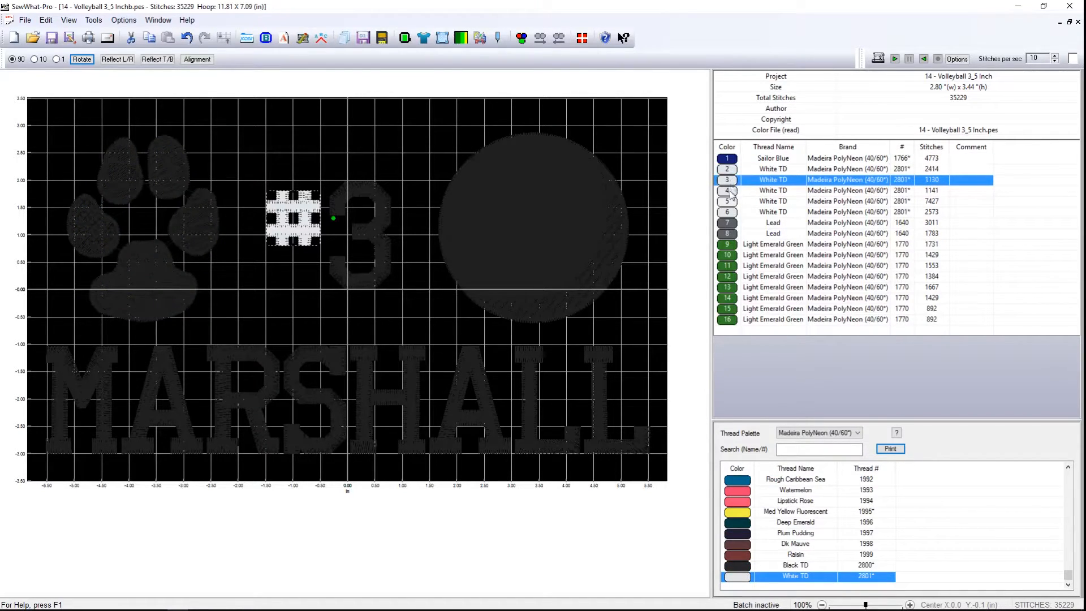
{"action": "left_click", "coordinate": [732, 192]}
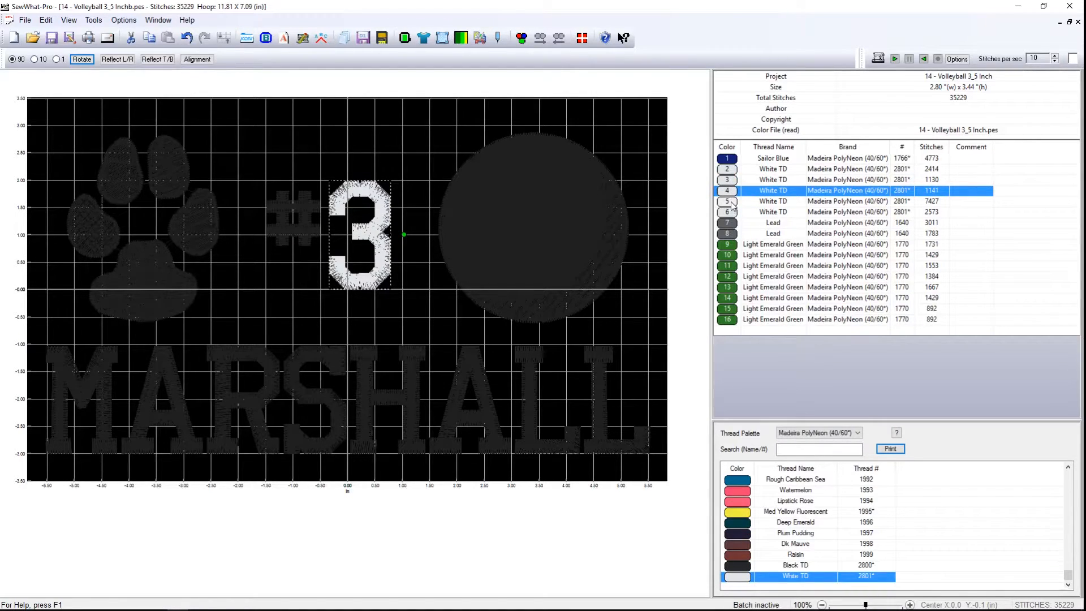
{"action": "left_click", "coordinate": [733, 203]}
{"action": "left_click", "coordinate": [731, 214]}
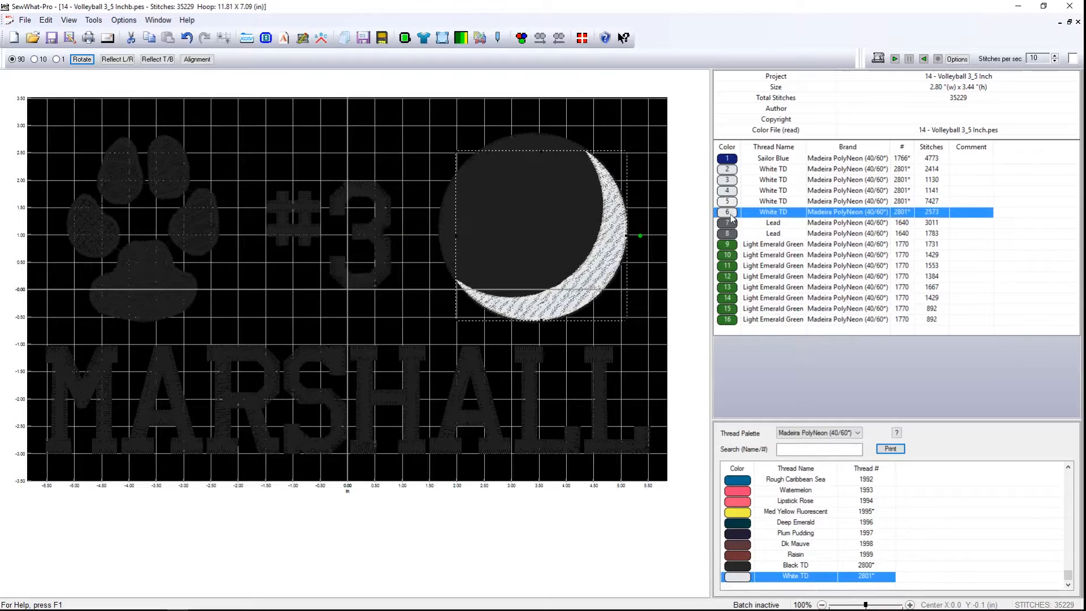
{"action": "left_click", "coordinate": [730, 202]}
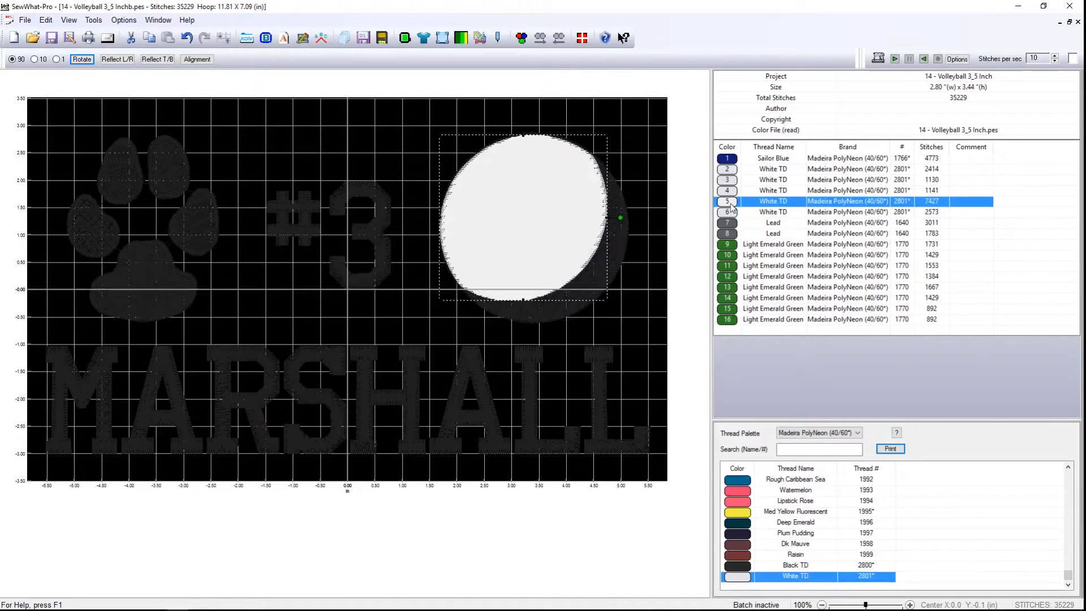
{"action": "left_click", "coordinate": [728, 213]}
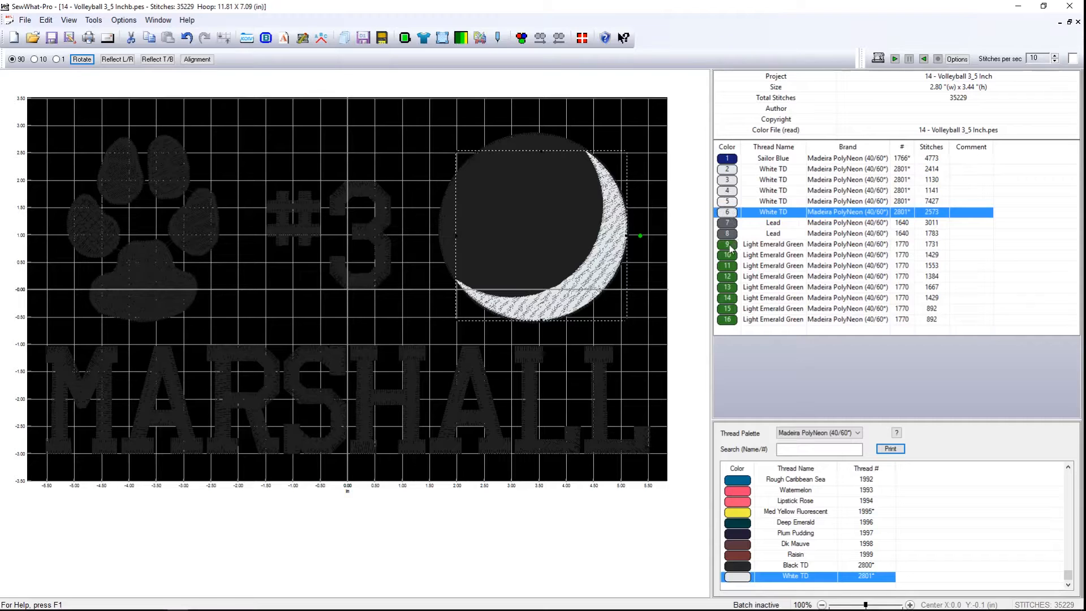
{"action": "left_click", "coordinate": [732, 192]}
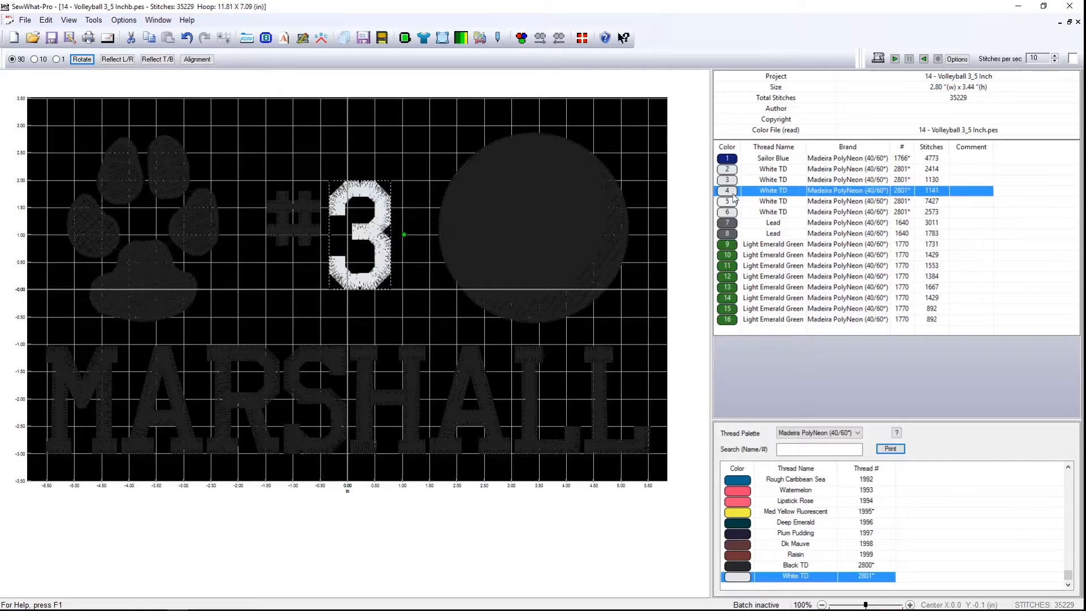
Move the name's first letter, thread 9, up the stitch order to position 5, directly after the number 3.
{"action": "left_click", "coordinate": [731, 246]}
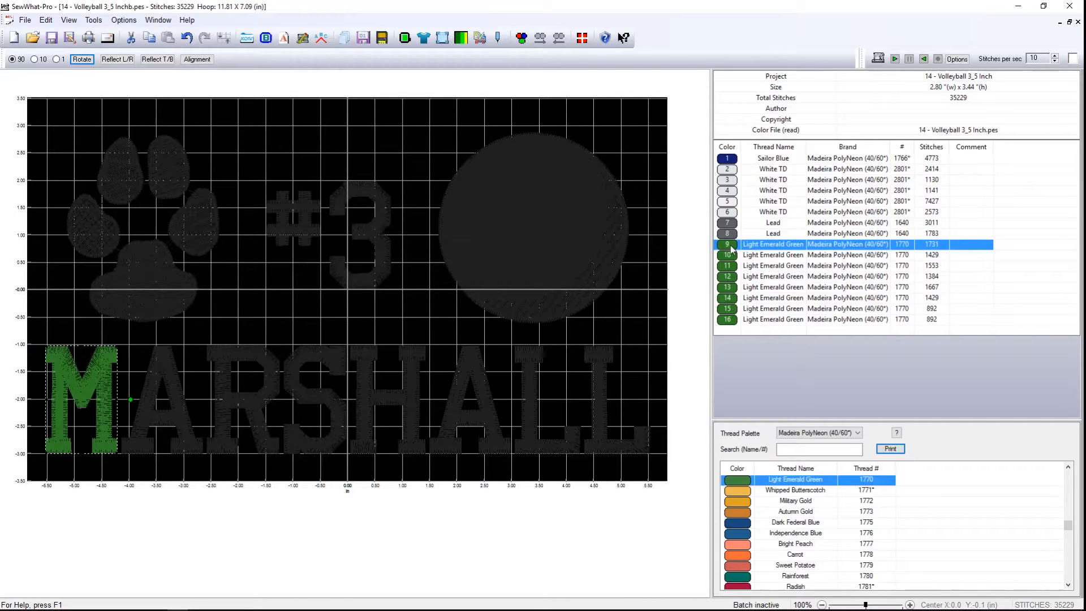
{"action": "left_click", "coordinate": [730, 249]}
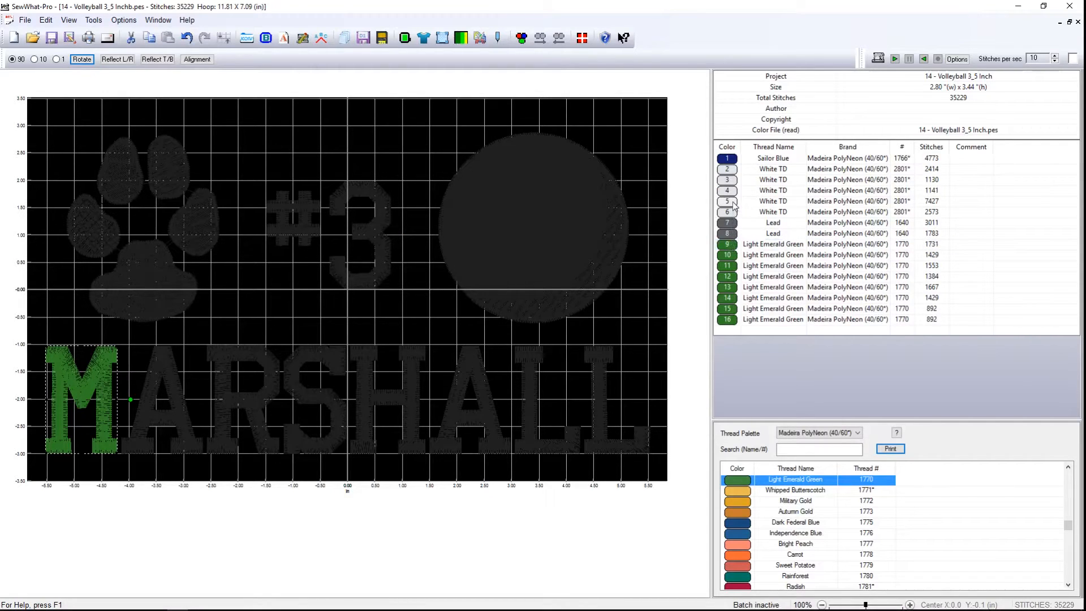
{"action": "left_click", "coordinate": [730, 249]}
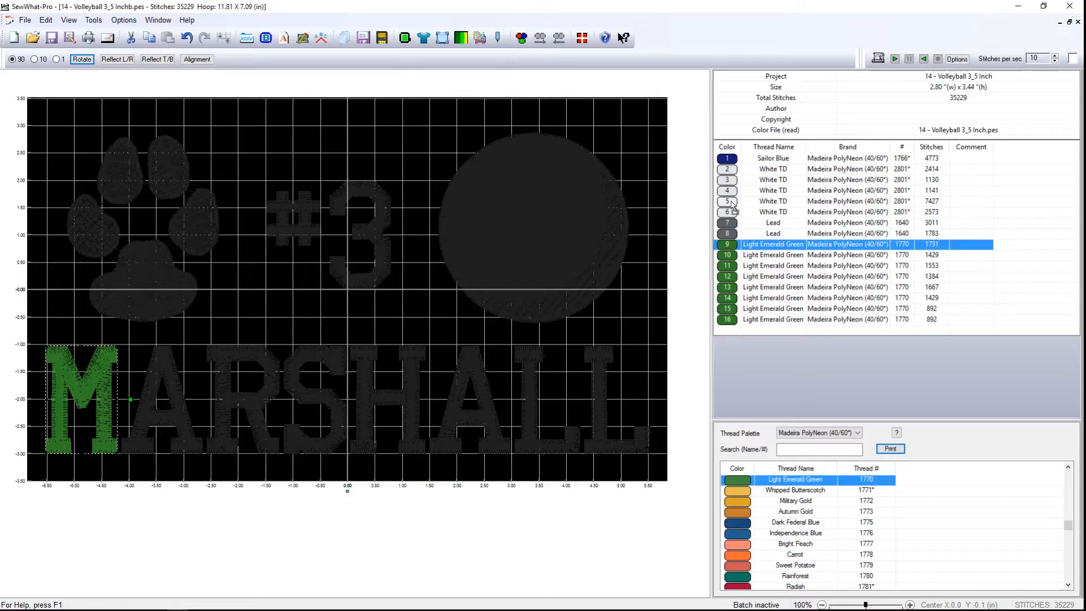
{"action": "left_click_drag", "start_coordinate": [733, 207], "coordinate": [733, 207]}
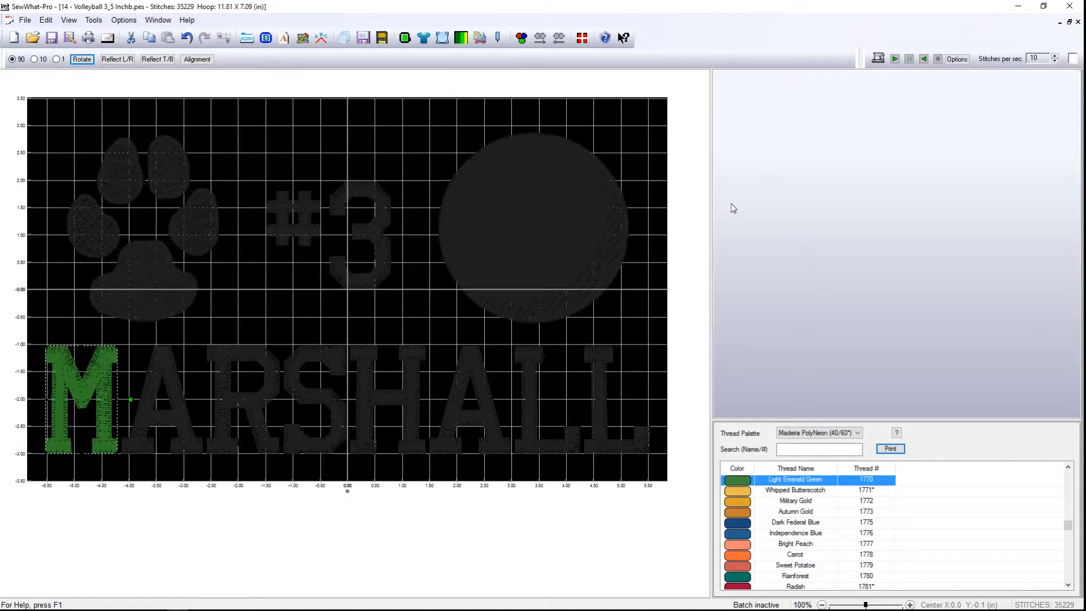
{"action": "left_click", "coordinate": [732, 202]}
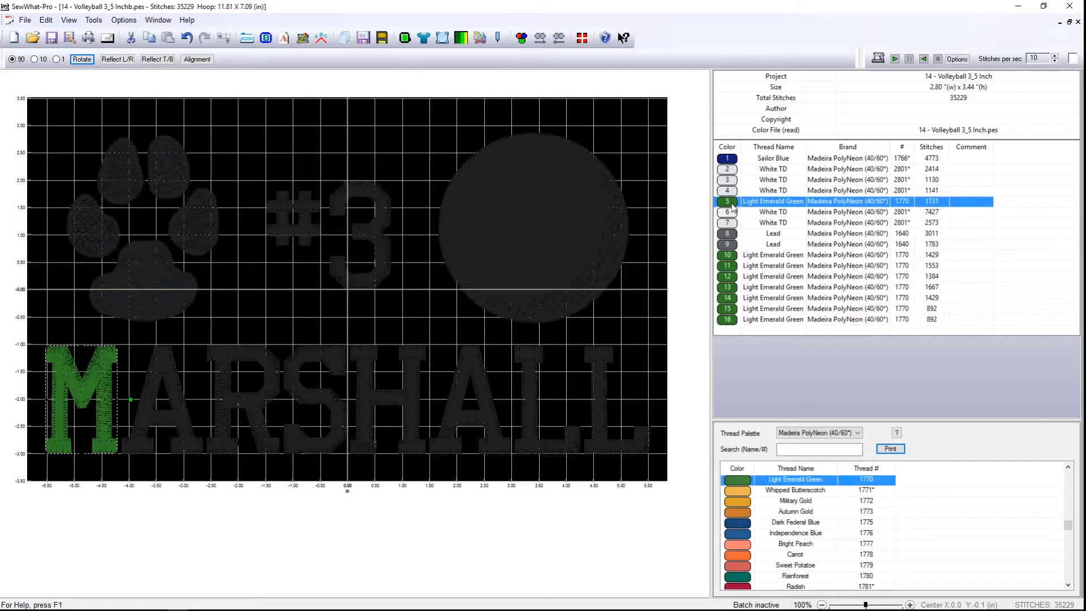
Move the threads of the name's second and third letters up to positions 6 and 7 in the stitch order.
{"action": "left_click", "coordinate": [728, 257]}
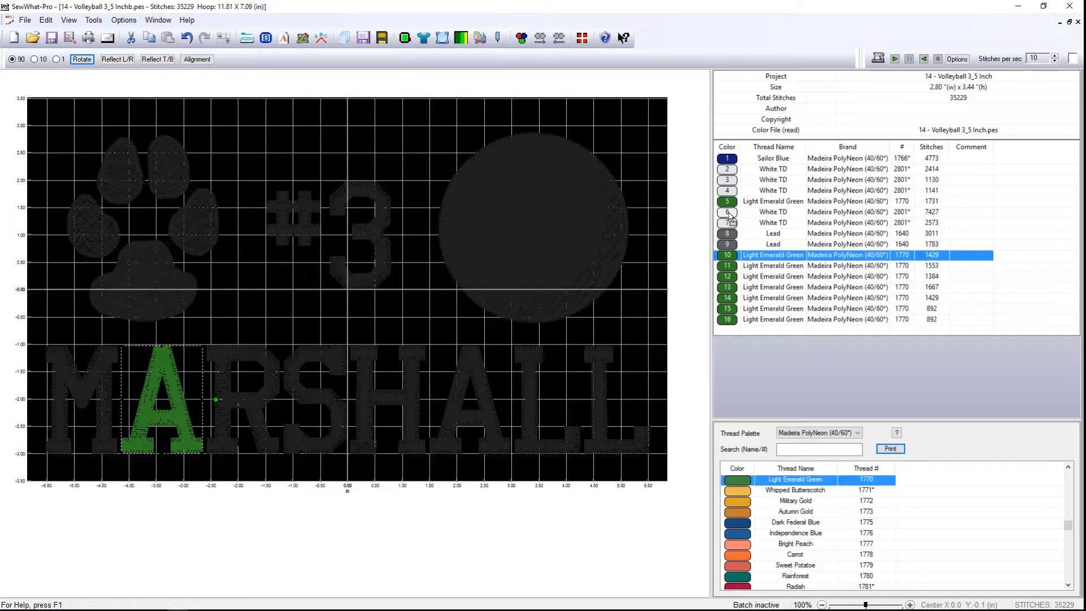
{"action": "left_click_drag", "start_coordinate": [731, 217], "coordinate": [729, 214]}
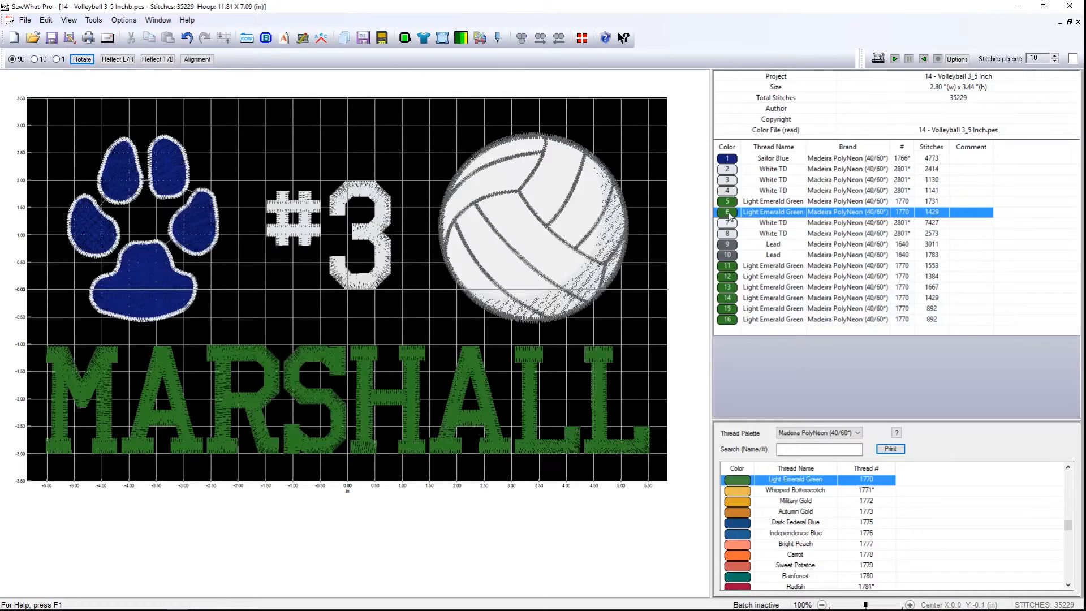
{"action": "left_click", "coordinate": [729, 271]}
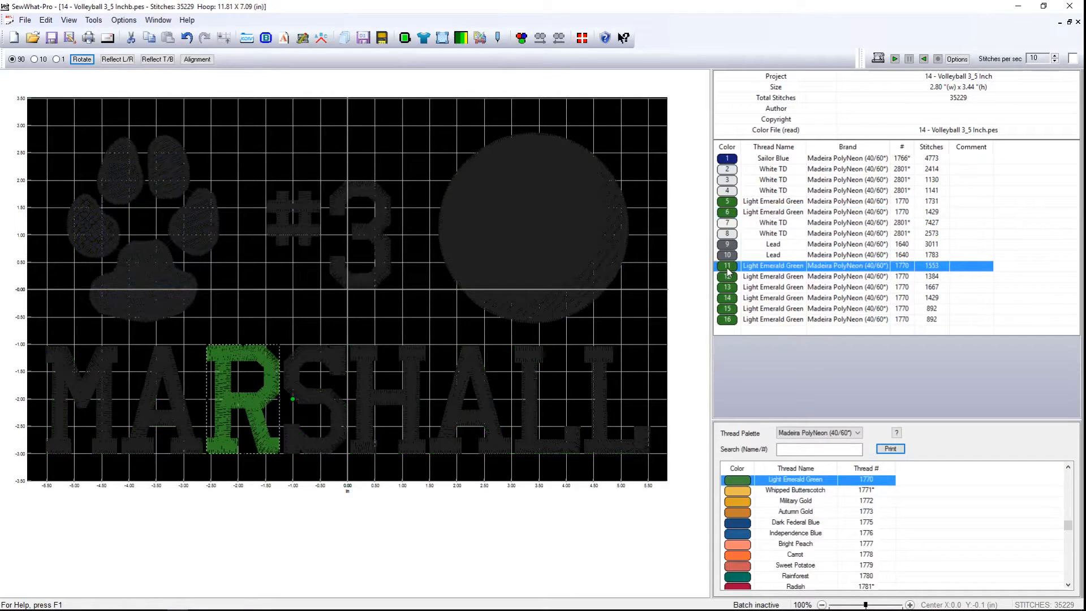
{"action": "left_click_drag", "start_coordinate": [728, 272], "coordinate": [729, 227]}
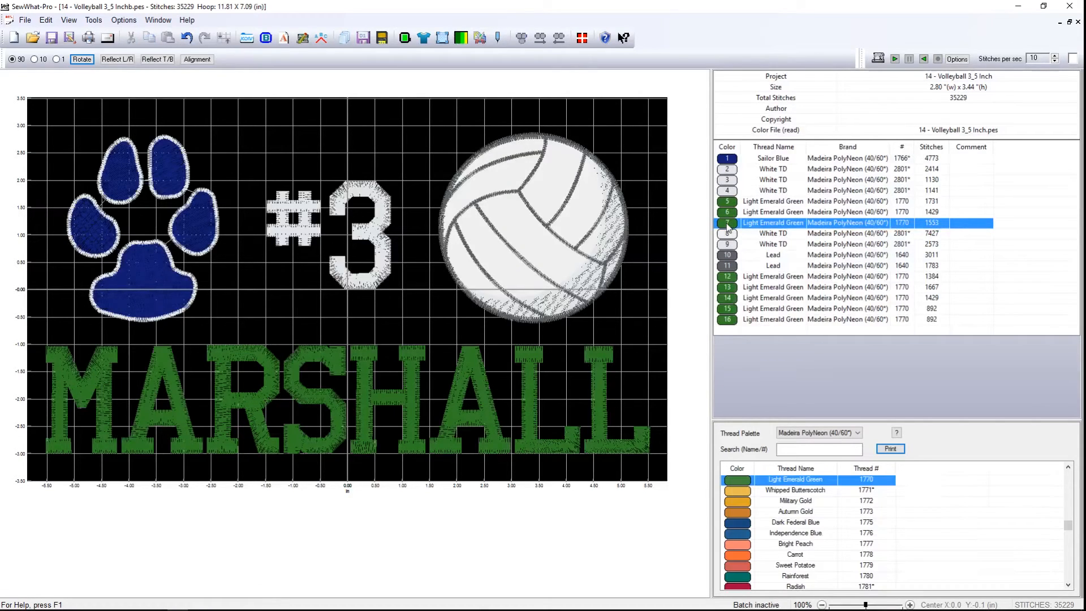
Move the threads of the name's fourth and fifth letters up to positions 8 and 9 in the stitch order.
{"action": "left_click", "coordinate": [727, 278]}
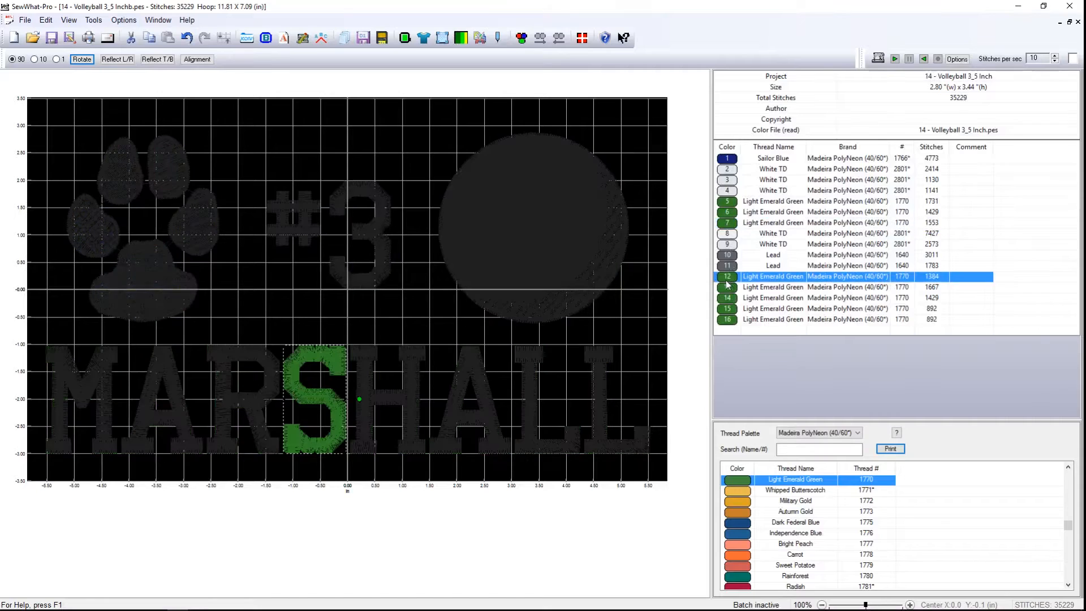
{"action": "left_click_drag", "start_coordinate": [728, 284], "coordinate": [726, 233]}
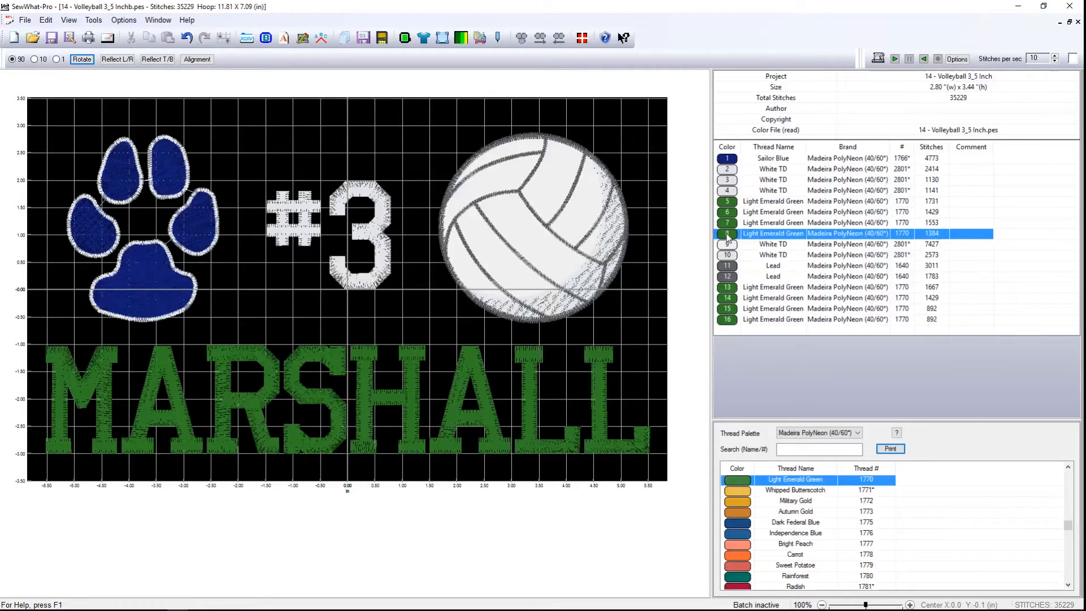
{"action": "left_click", "coordinate": [730, 291]}
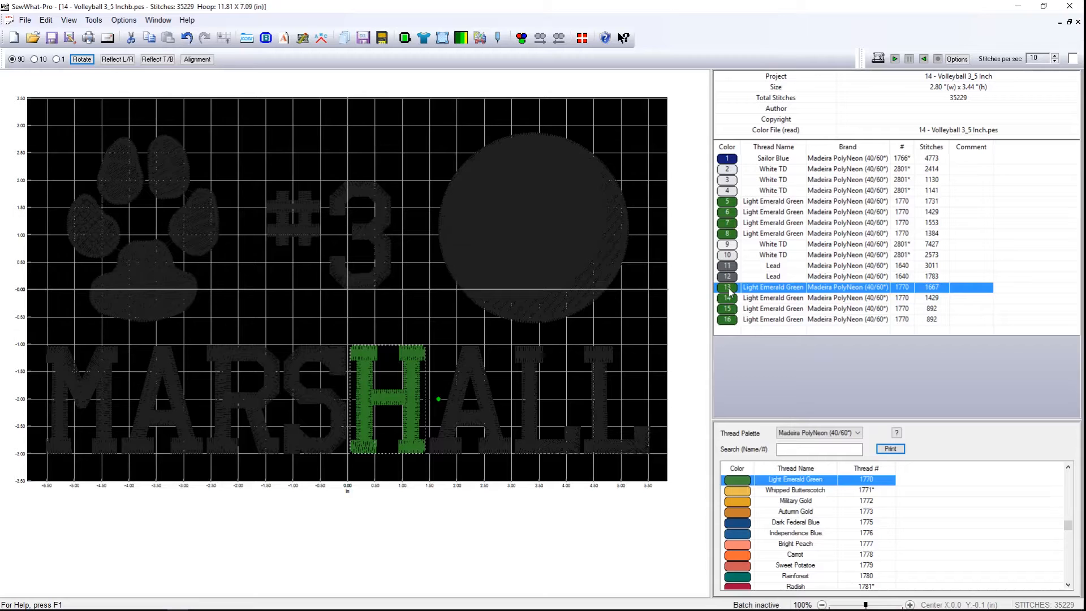
{"action": "left_click_drag", "start_coordinate": [729, 291], "coordinate": [733, 248]}
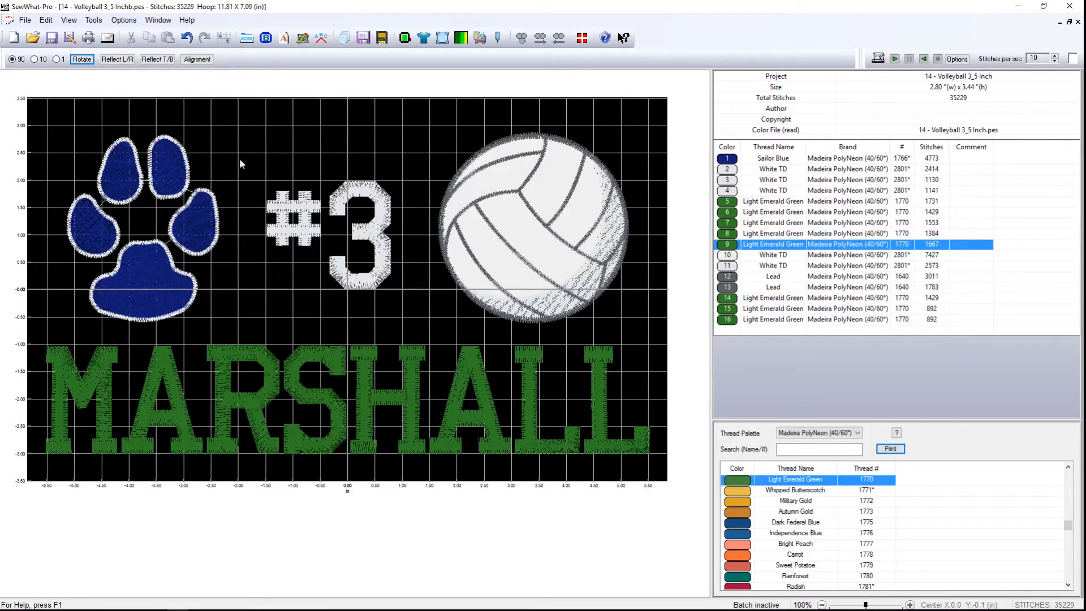
Edit the thread order, giving the last three green letters, threads 14, 15 and 16, the new order numbers 10, 11 and 12.
{"action": "left_click", "coordinate": [41, 23]}
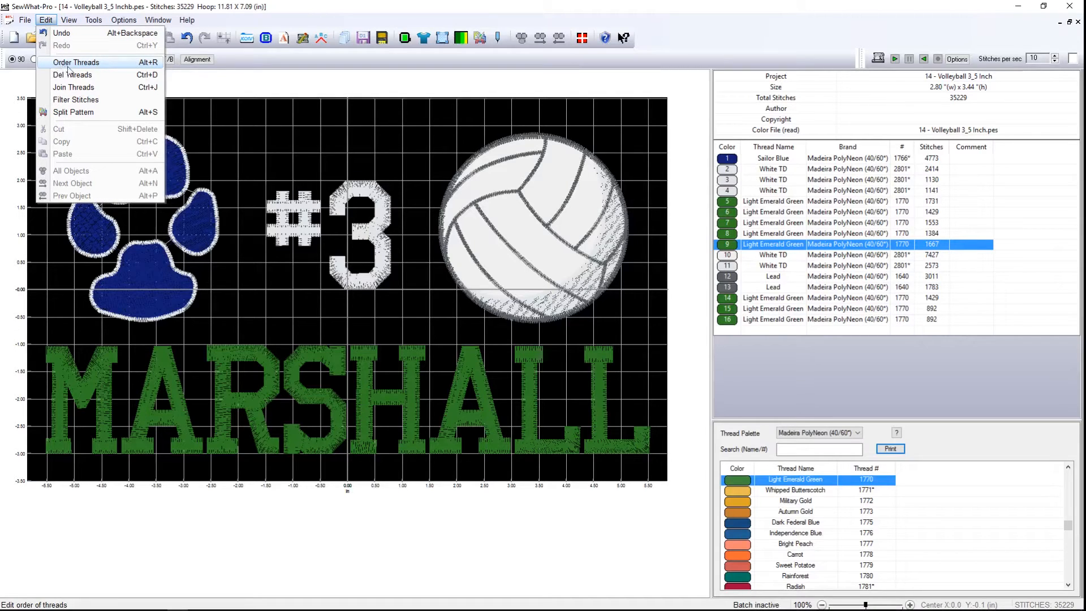
{"action": "left_click", "coordinate": [90, 69]}
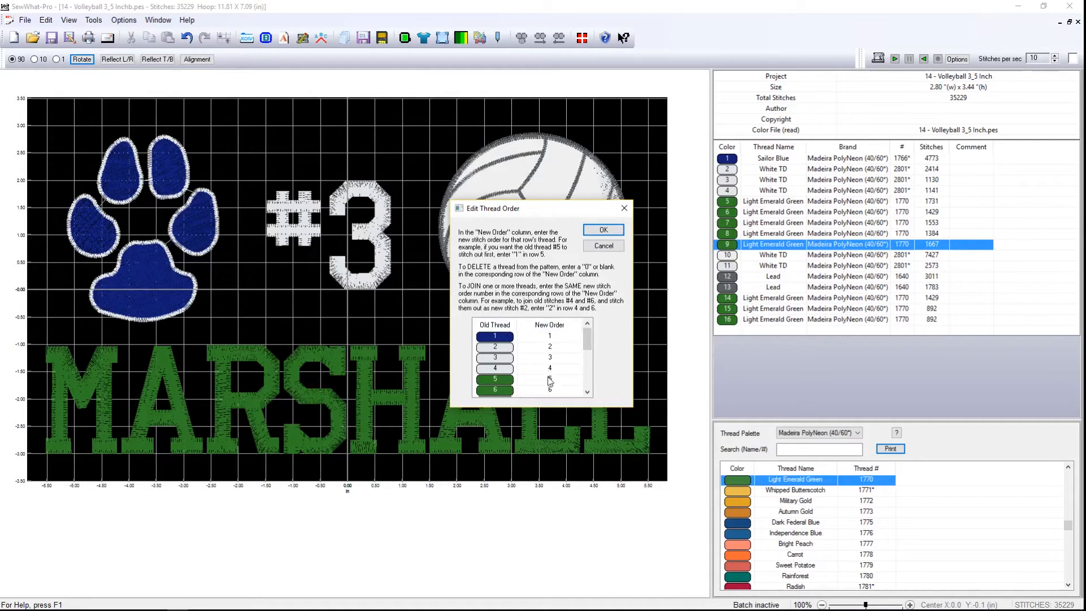
{"action": "left_click_drag", "start_coordinate": [588, 342], "coordinate": [588, 351]}
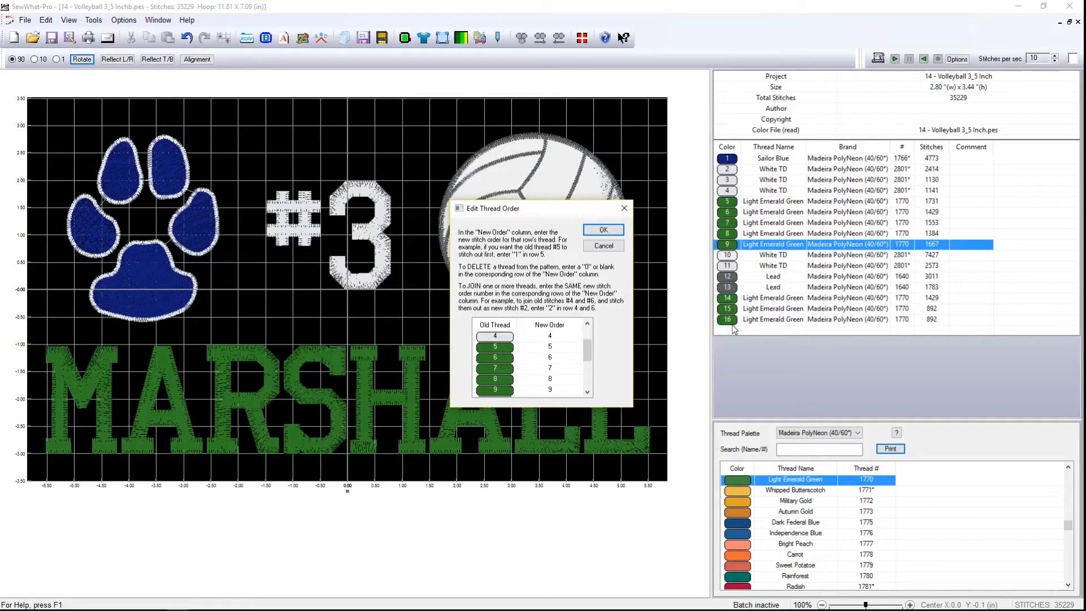
{"action": "left_click_drag", "start_coordinate": [590, 352], "coordinate": [586, 373]}
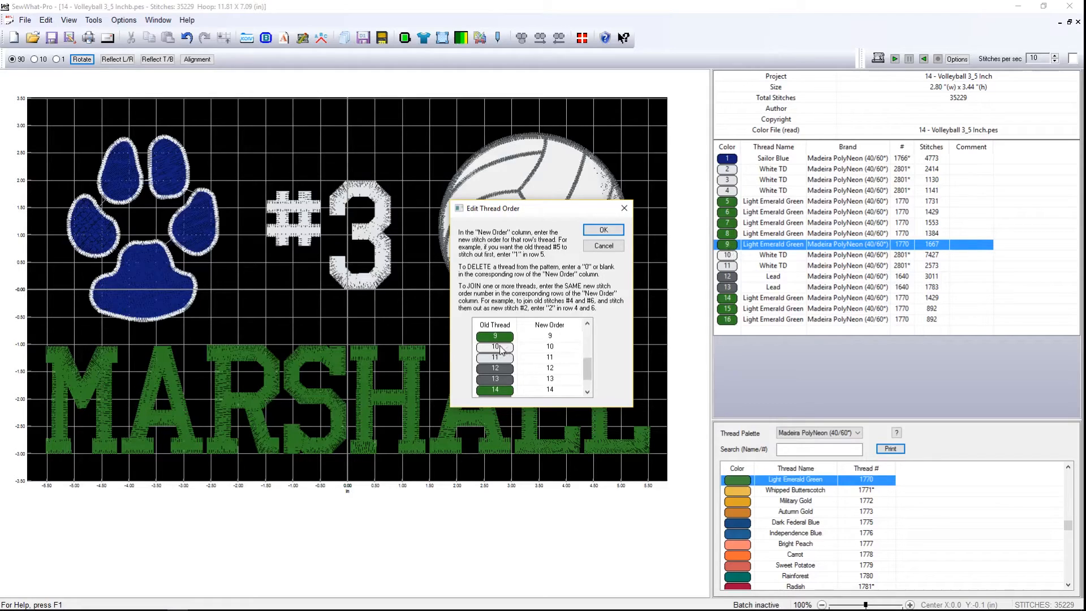
{"action": "scroll", "coordinate": [586, 376], "scroll_direction": "down", "scroll_amount": 1}
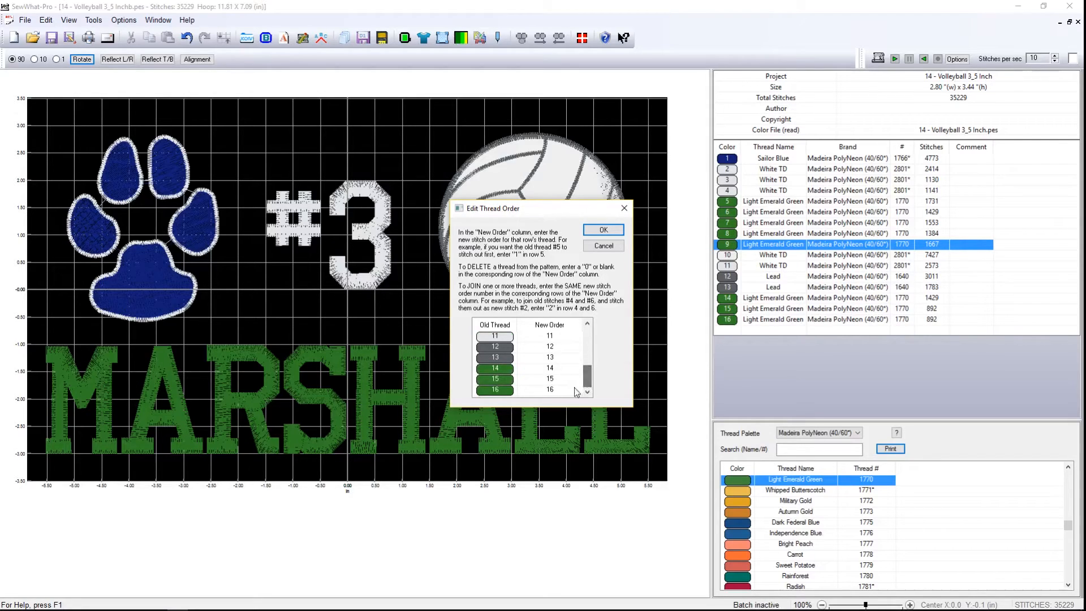
{"action": "left_click", "coordinate": [545, 368]}
{"action": "left_click_drag", "start_coordinate": [557, 368], "coordinate": [552, 368]}
{"action": "type", "text": "0"}
{"action": "left_click", "coordinate": [551, 379]}
{"action": "left_click_drag", "start_coordinate": [551, 379], "coordinate": [560, 381]}
{"action": "left_click", "coordinate": [552, 391]}
{"action": "left_click_drag", "start_coordinate": [552, 390], "coordinate": [556, 389]}
{"action": "type", "text": "2"}
Give the volleyball's threads 10, 11, 12 and 13 the new order numbers 13, 14, 15 and 16, and apply the thread order.
{"action": "left_click_drag", "start_coordinate": [589, 379], "coordinate": [586, 371]}
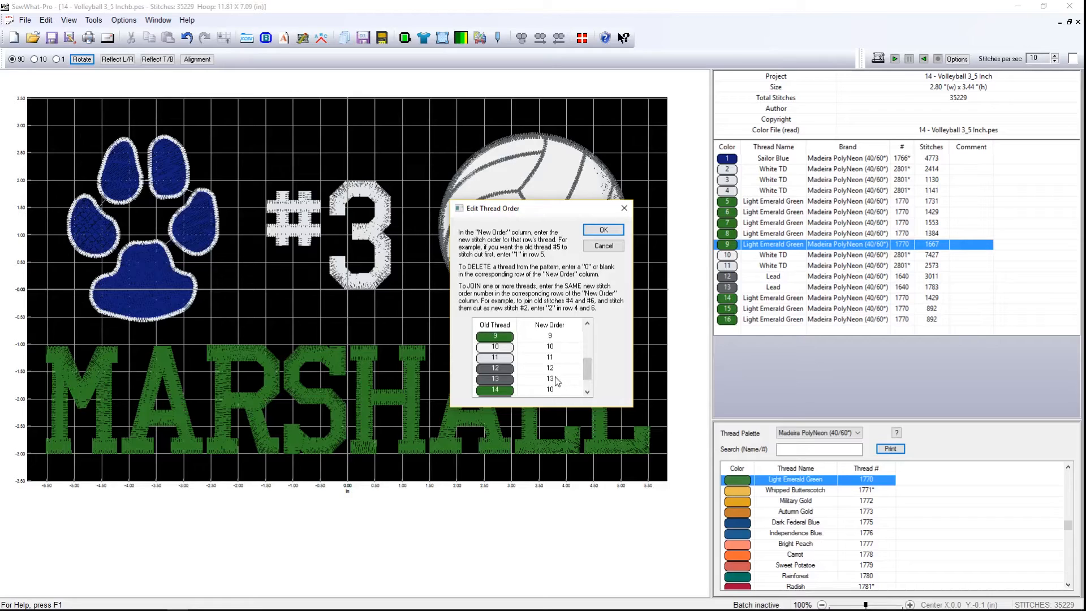
{"action": "scroll", "coordinate": [557, 385], "scroll_direction": "down", "scroll_amount": 2}
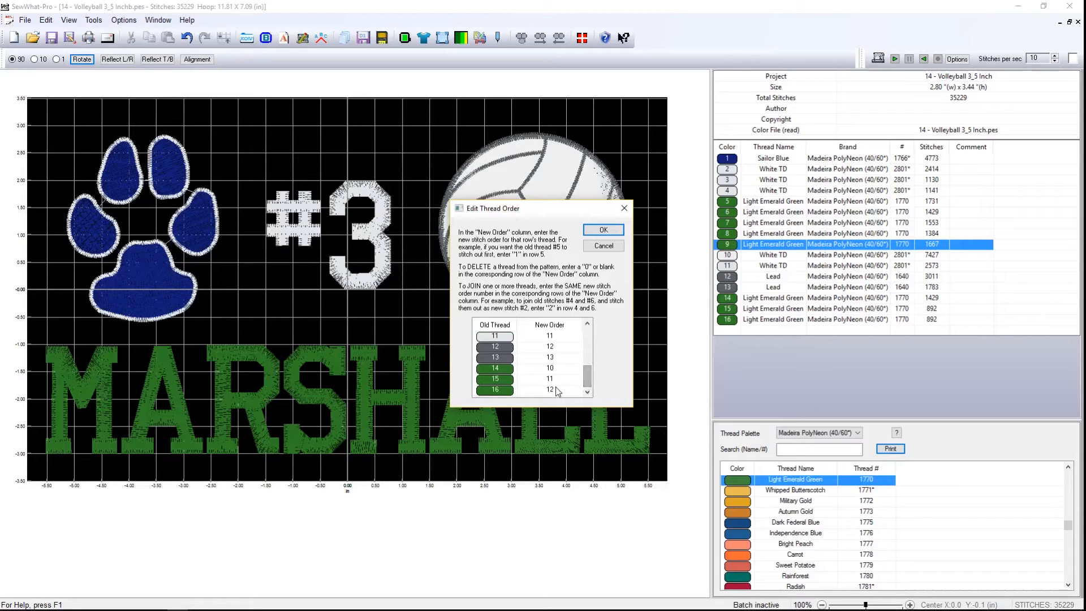
{"action": "scroll", "coordinate": [558, 390], "scroll_direction": "up", "scroll_amount": 3}
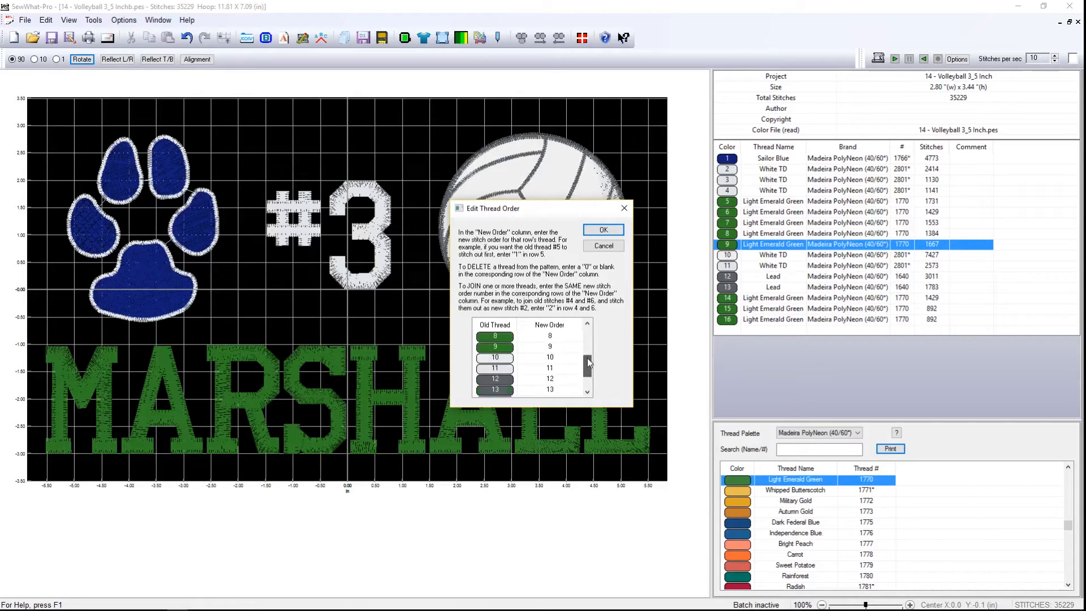
{"action": "left_click_drag", "start_coordinate": [550, 357], "coordinate": [559, 357]}
{"action": "type", "text": "3"}
{"action": "left_click", "coordinate": [550, 368]}
{"action": "double_click", "coordinate": [550, 367]}
{"action": "type", "text": "14"}
{"action": "left_click_drag", "start_coordinate": [551, 378], "coordinate": [558, 380]}
{"action": "type", "text": "5"}
{"action": "left_click", "coordinate": [551, 389]}
{"action": "left_click_drag", "start_coordinate": [552, 390], "coordinate": [558, 390]}
{"action": "type", "text": "6"}
{"action": "left_click", "coordinate": [604, 232]}
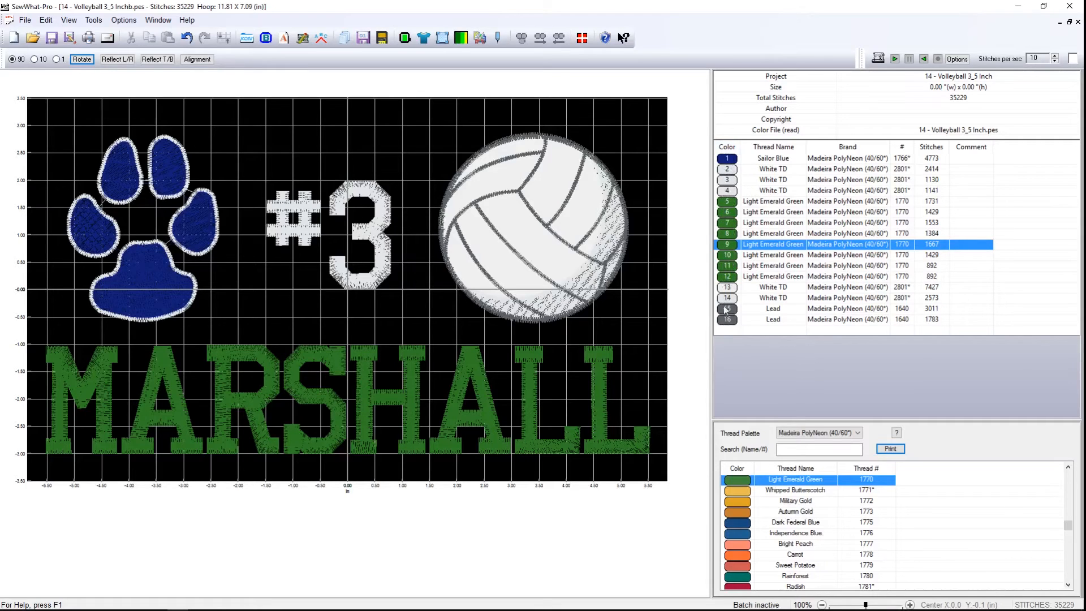
Recolor all eight name letters, threads 5 to 12, with White TD 2801 from the Madeira PolyNeon palette and deselect them.
{"action": "left_click", "coordinate": [729, 202]}
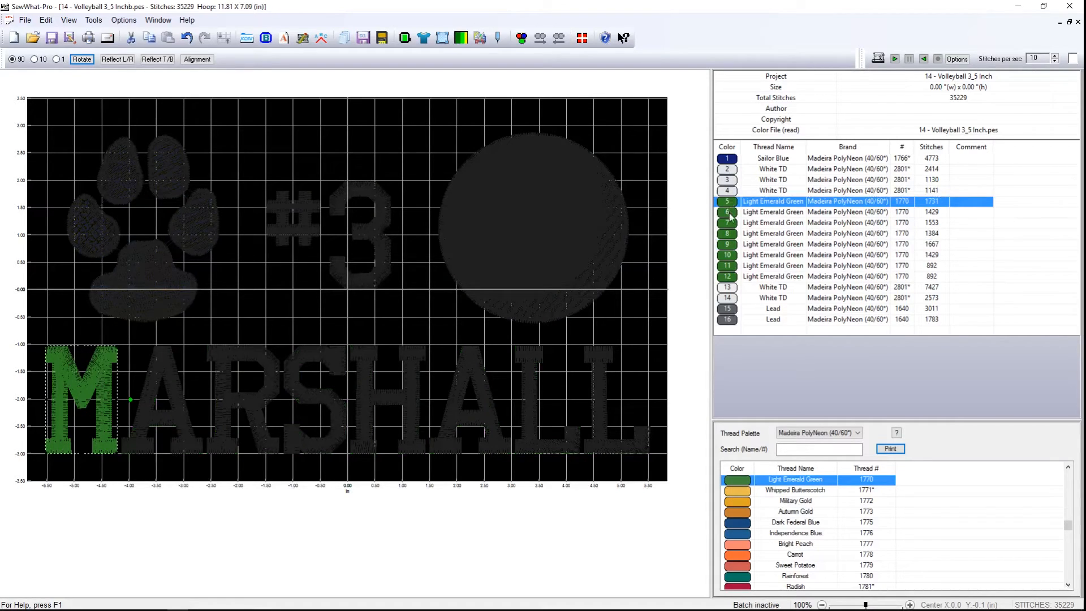
{"action": "left_click", "coordinate": [730, 214], "text": "ctrl"}
{"action": "left_click", "coordinate": [729, 223], "text": "ctrl"}
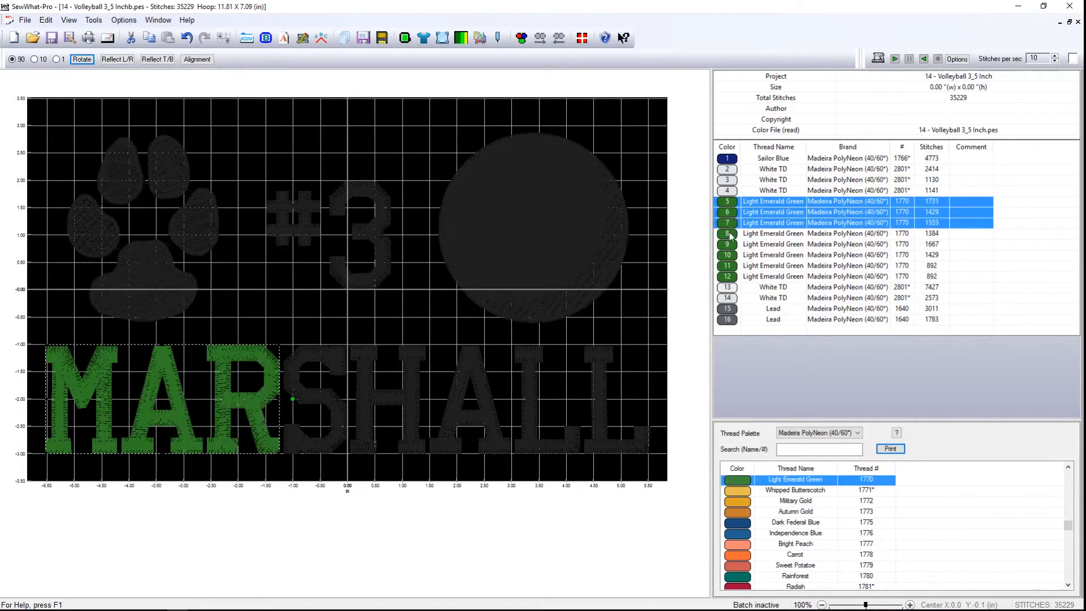
{"action": "left_click", "coordinate": [729, 234], "text": "ctrl"}
{"action": "left_click", "coordinate": [731, 245], "text": "ctrl"}
{"action": "left_click", "coordinate": [730, 255], "text": "ctrl"}
{"action": "left_click", "coordinate": [730, 266], "text": "ctrl"}
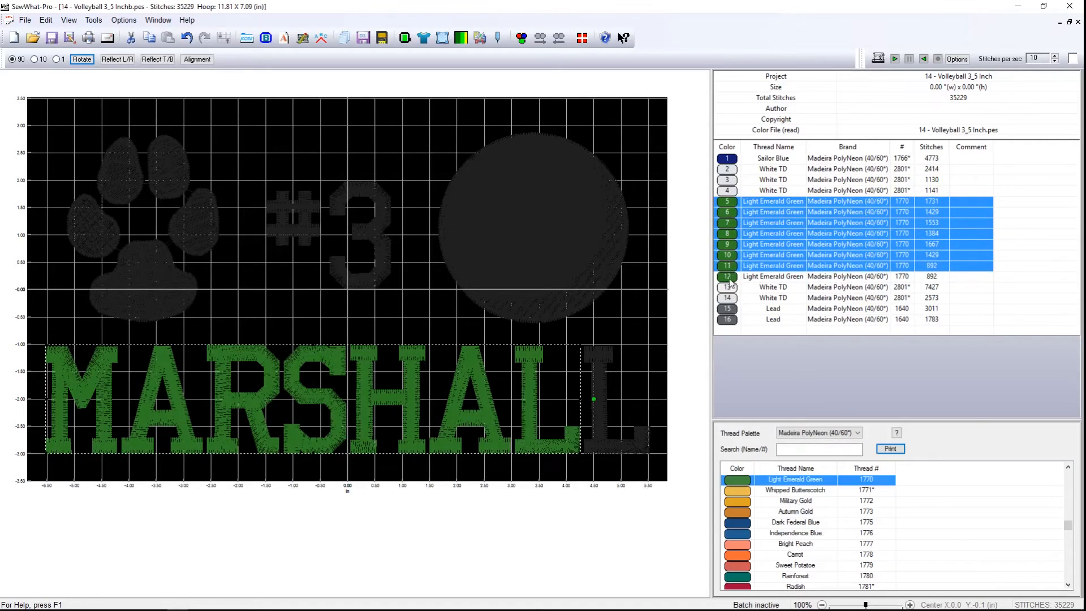
{"action": "left_click", "coordinate": [729, 276], "text": "ctrl"}
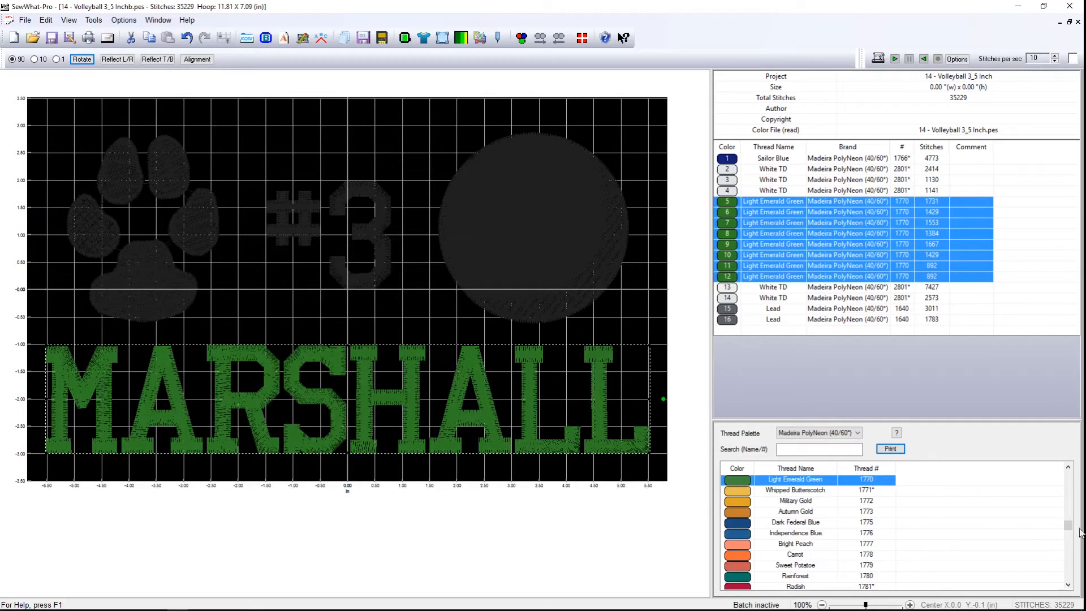
{"action": "left_click_drag", "start_coordinate": [1068, 525], "coordinate": [1068, 584]}
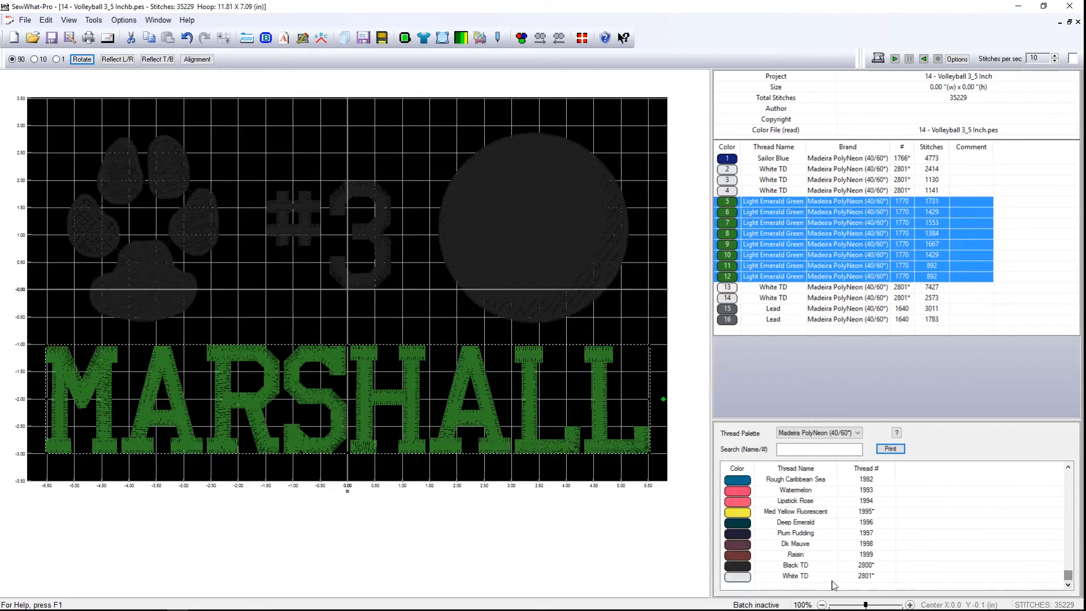
{"action": "double_click", "coordinate": [741, 577]}
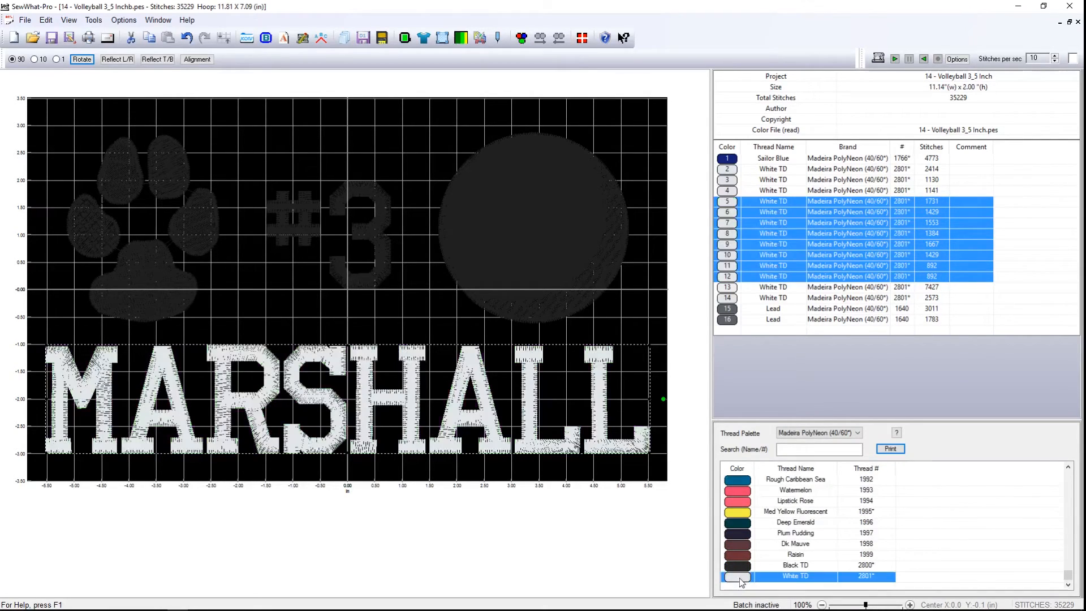
{"action": "left_click", "coordinate": [610, 558]}
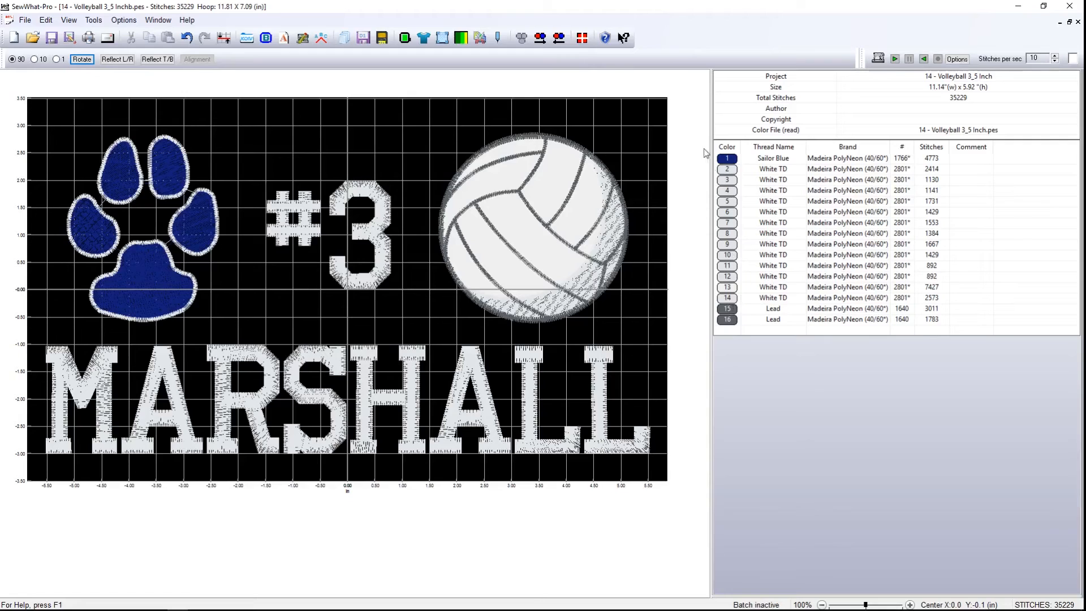
Save the design as a new file named "14 - Volleyball 3_5 Inchc" in the Brother old v4 .pes format.
{"action": "left_click", "coordinate": [25, 20]}
{"action": "left_click", "coordinate": [42, 93]}
{"action": "left_click", "coordinate": [572, 398]}
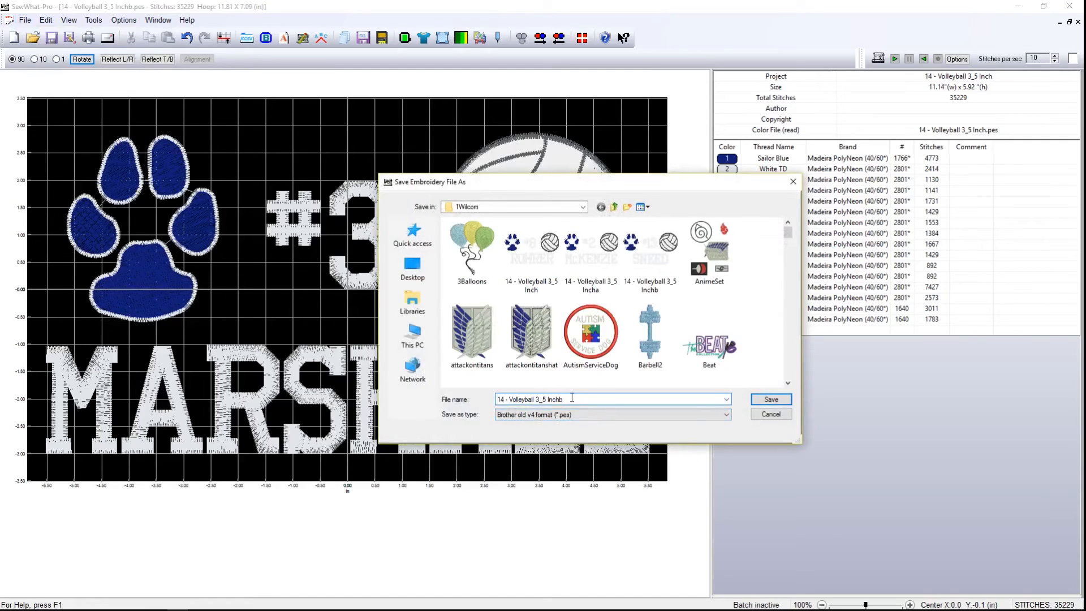
{"action": "key", "text": "BackSpace"}
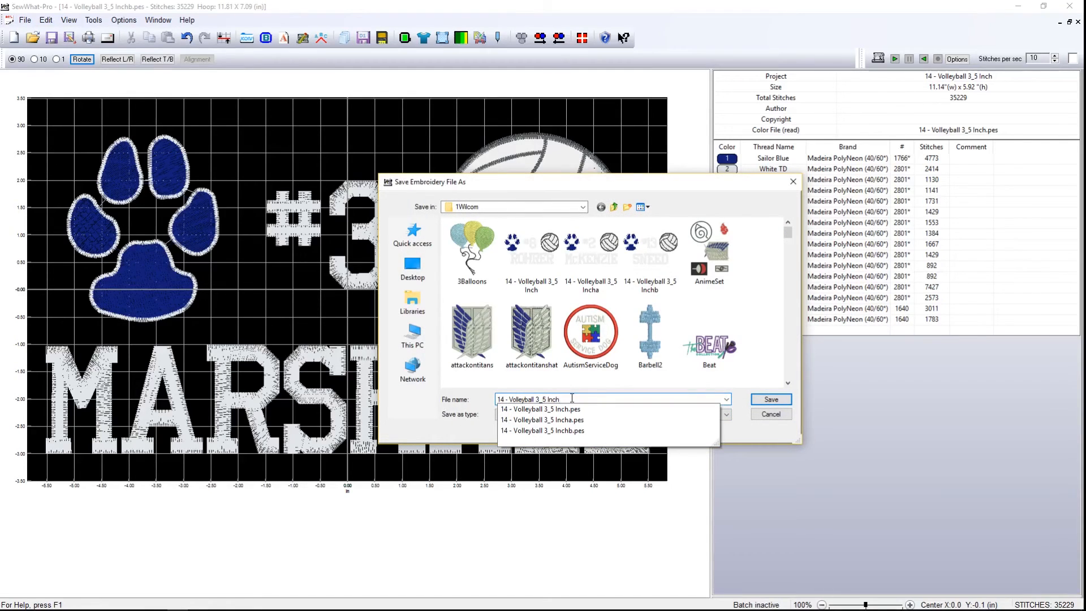
{"action": "type", "text": "c"}
{"action": "left_click", "coordinate": [780, 400]}
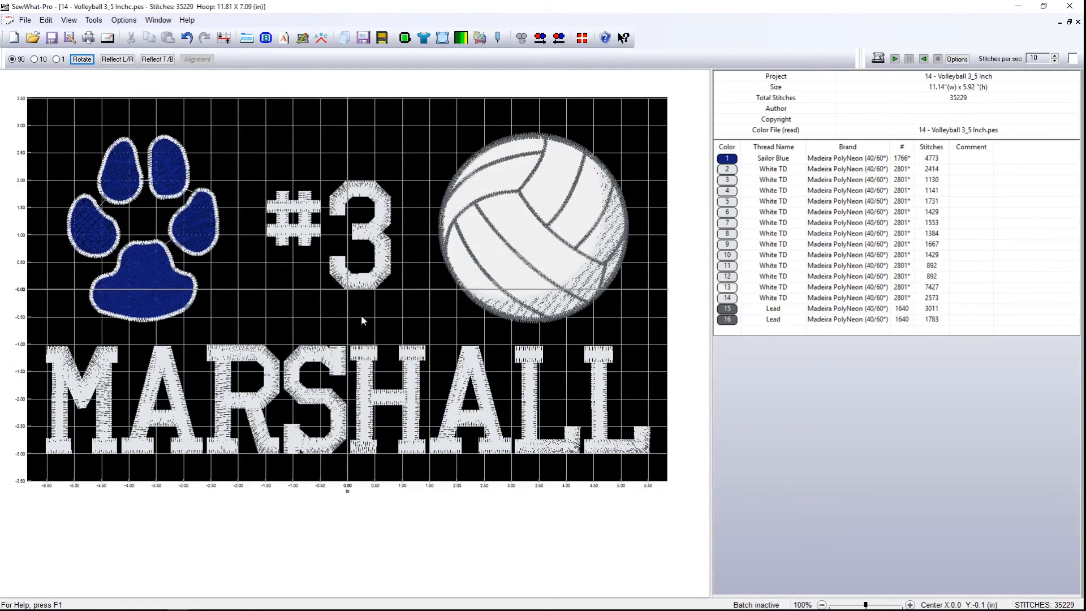